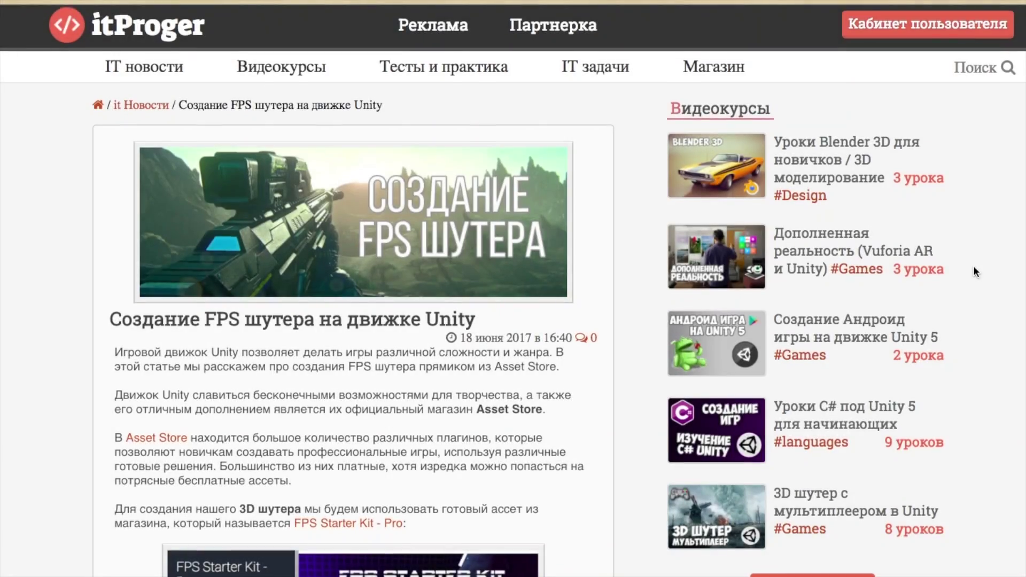
Search the Asset Store for 'Post Processing' and open the Post Processing package page.
scroll(973, 267, "down", 5)
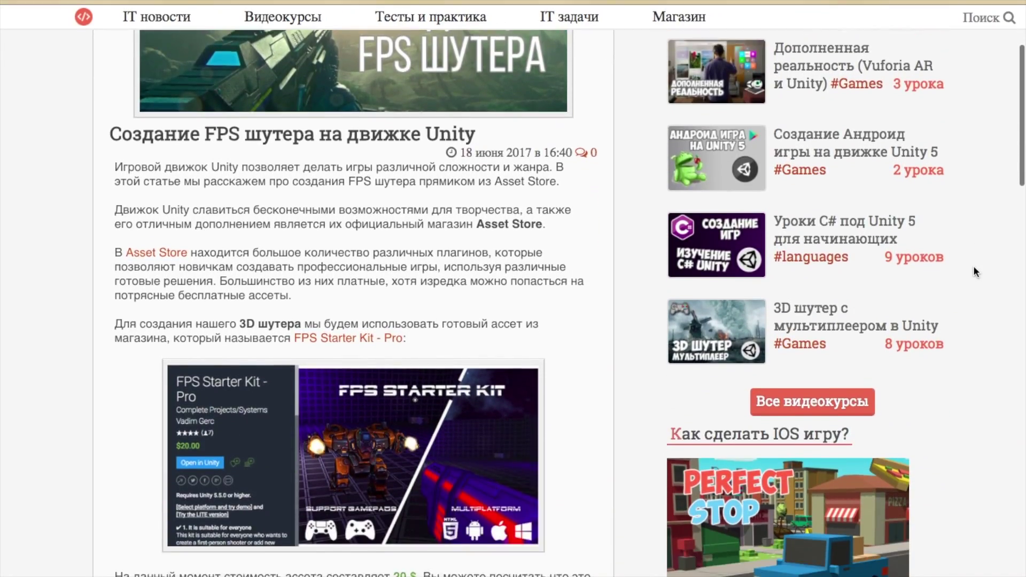
scroll(970, 254, "down", 3)
scroll(970, 254, "down", 4)
scroll(970, 254, "down", 4)
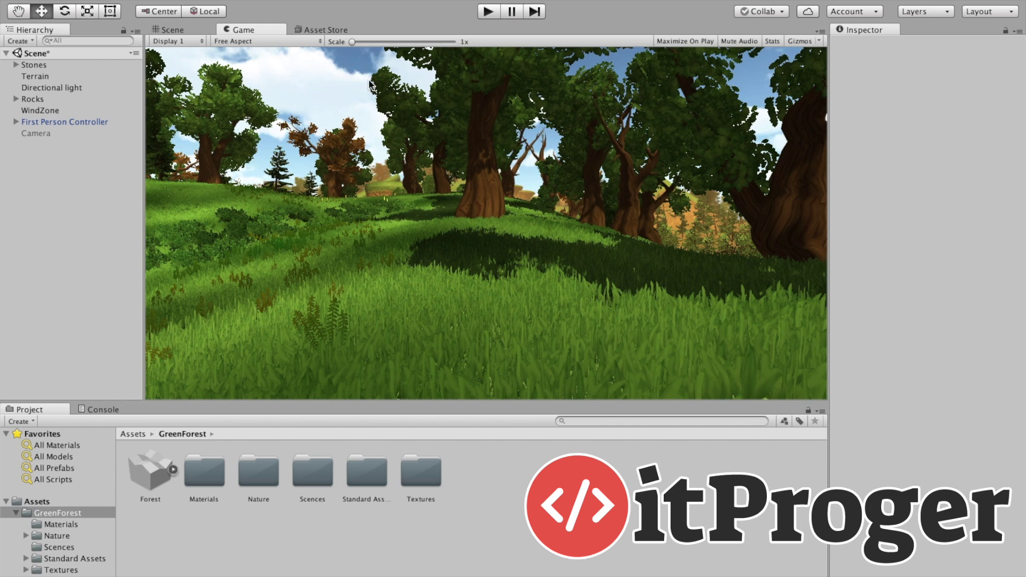
left_click(325, 28)
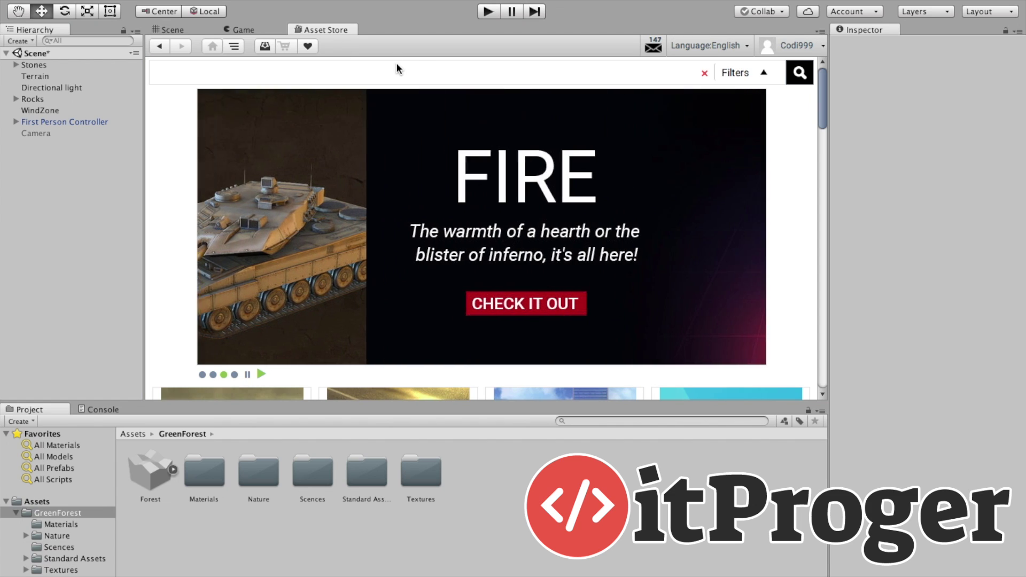
left_click(404, 71)
type("Post Processing")
key("Return")
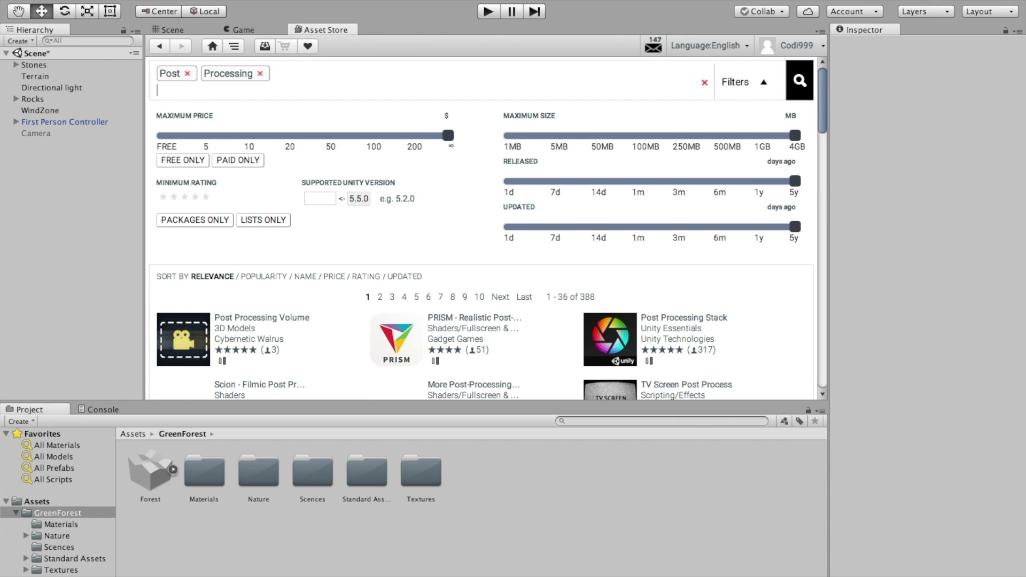
left_click(204, 346)
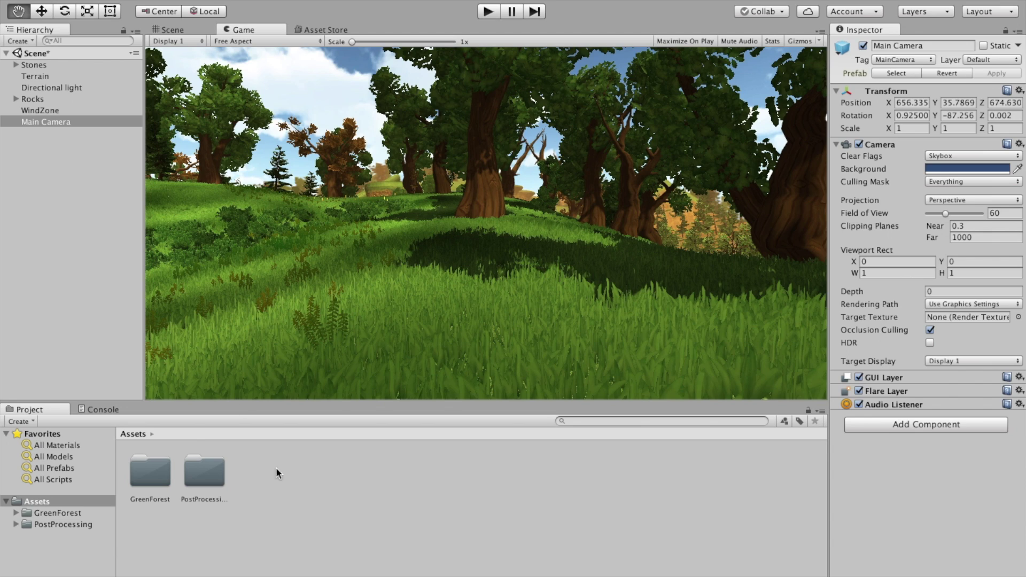
Add a Post-Processing Behaviour component to the Main Camera using the 'pos' component search.
left_click(45, 124)
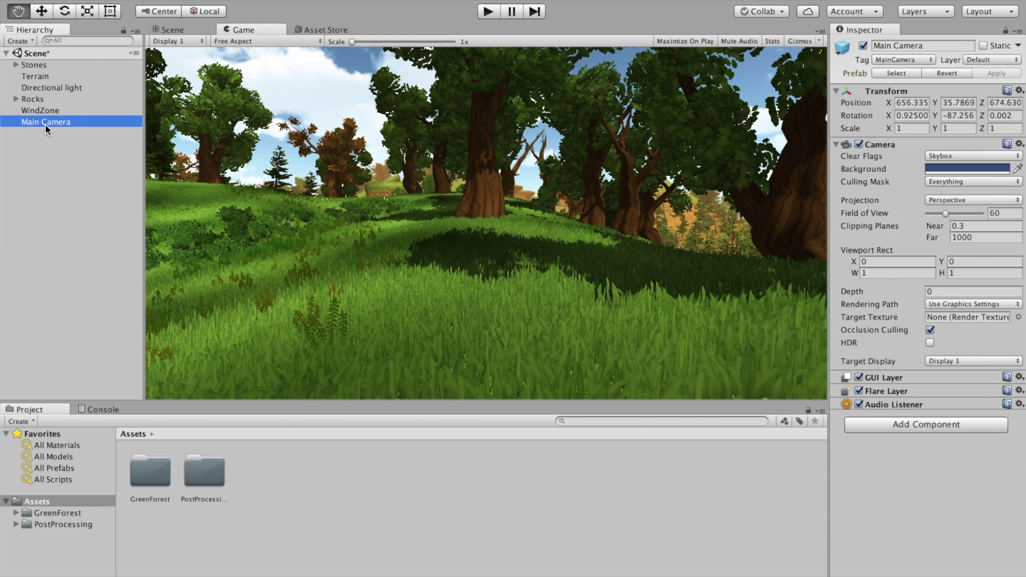
left_click(936, 429)
type("pos")
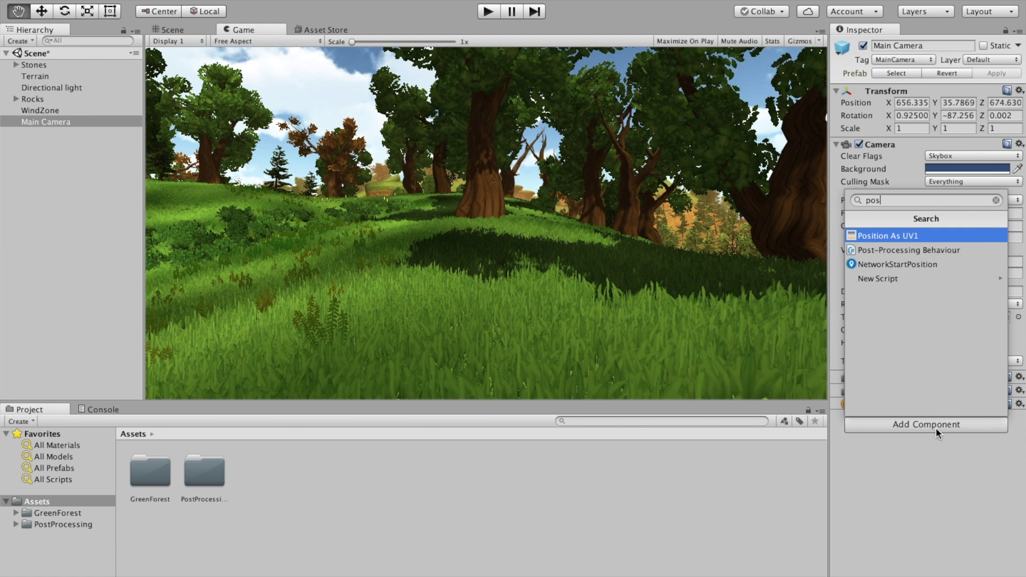
key("Down")
key("Return")
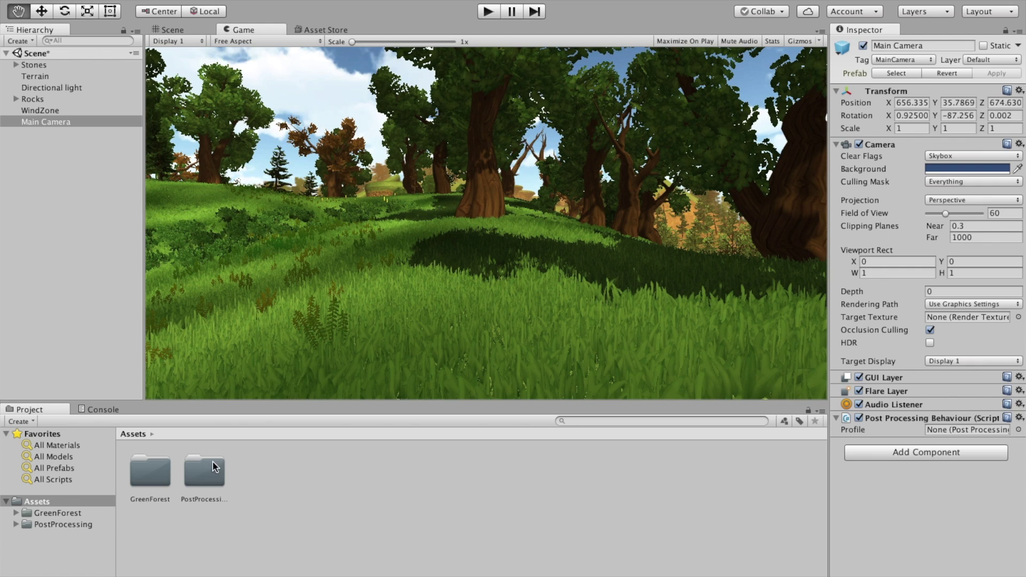
right_click(283, 460)
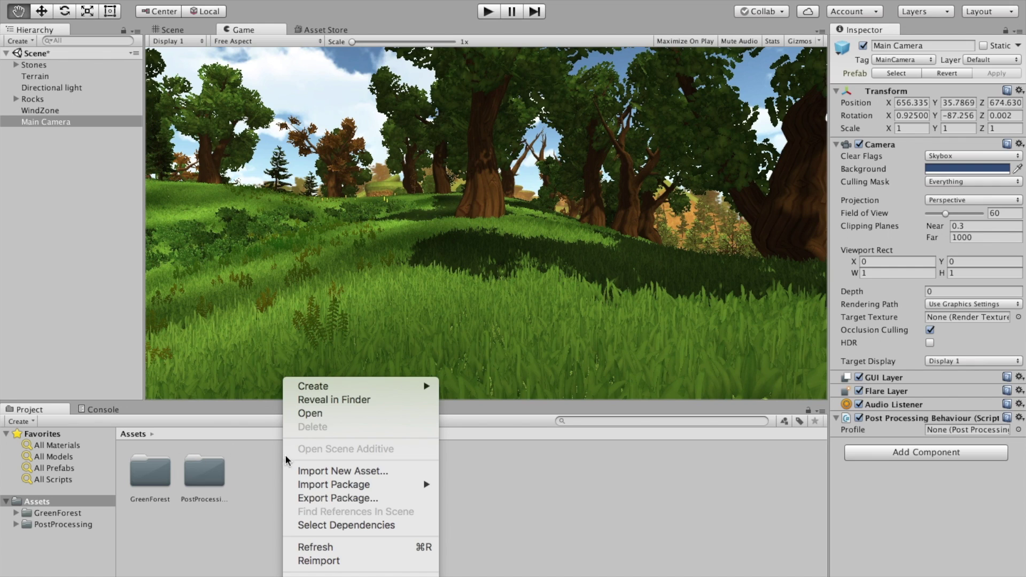
Create a Post-Processing Profile named Graphics and assign it to the Main Camera's Profile field.
mouse_move(393, 388)
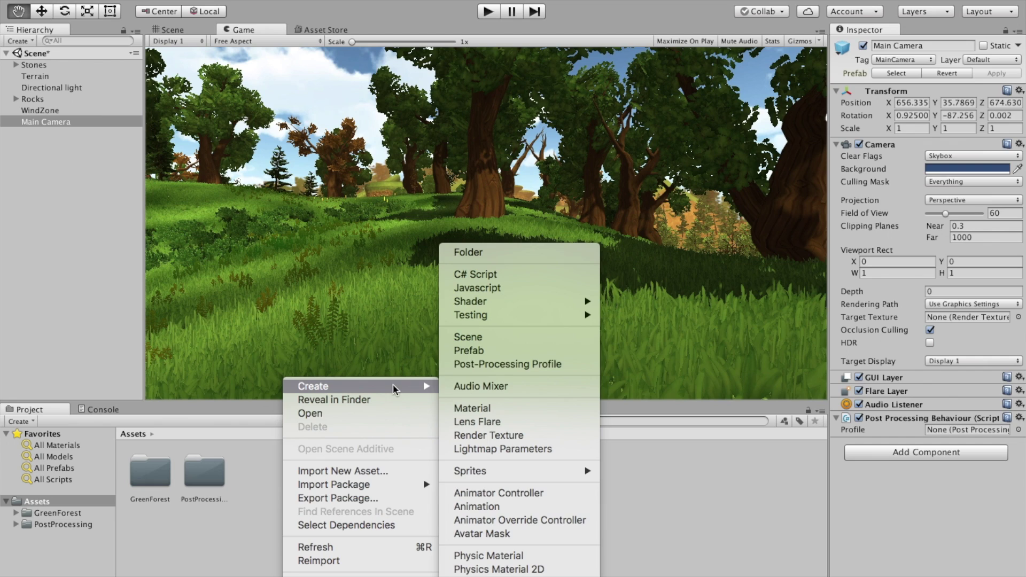
left_click(545, 369)
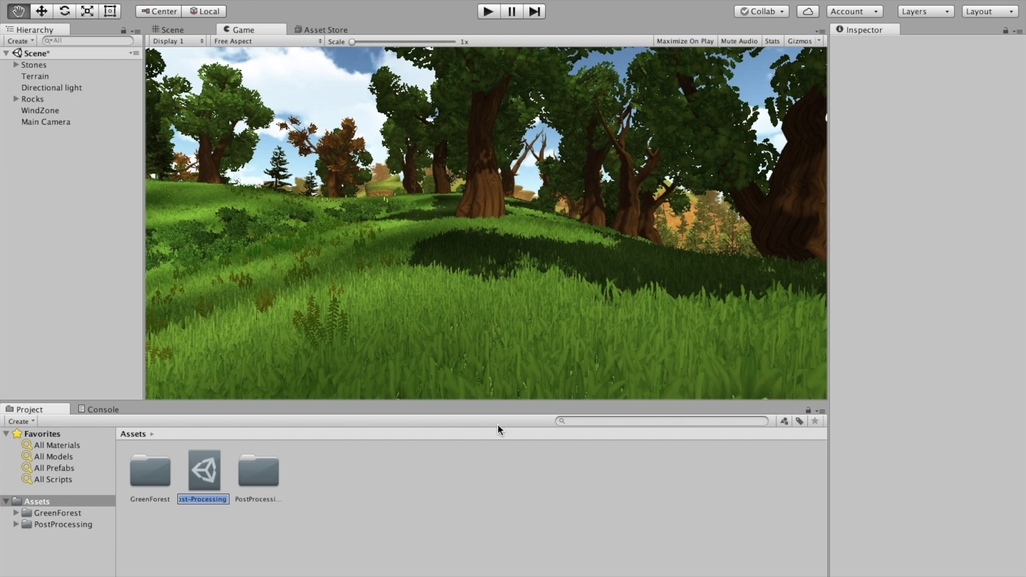
type("Graph")
type("ics")
left_click(46, 122)
mouse_move(150, 470)
left_mouse_down()
mouse_move(967, 434)
mouse_move(960, 427)
left_mouse_up()
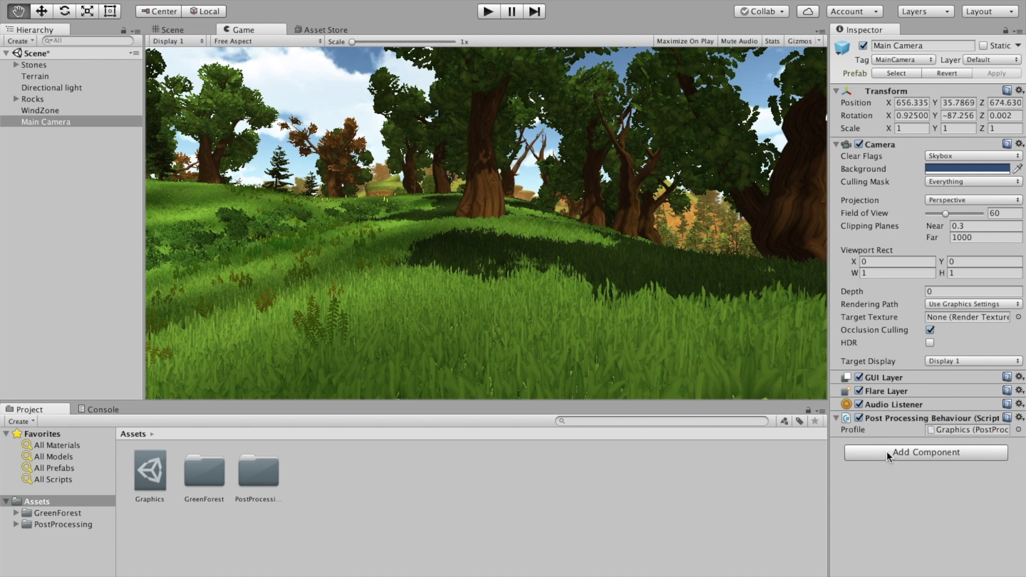
left_click(143, 472)
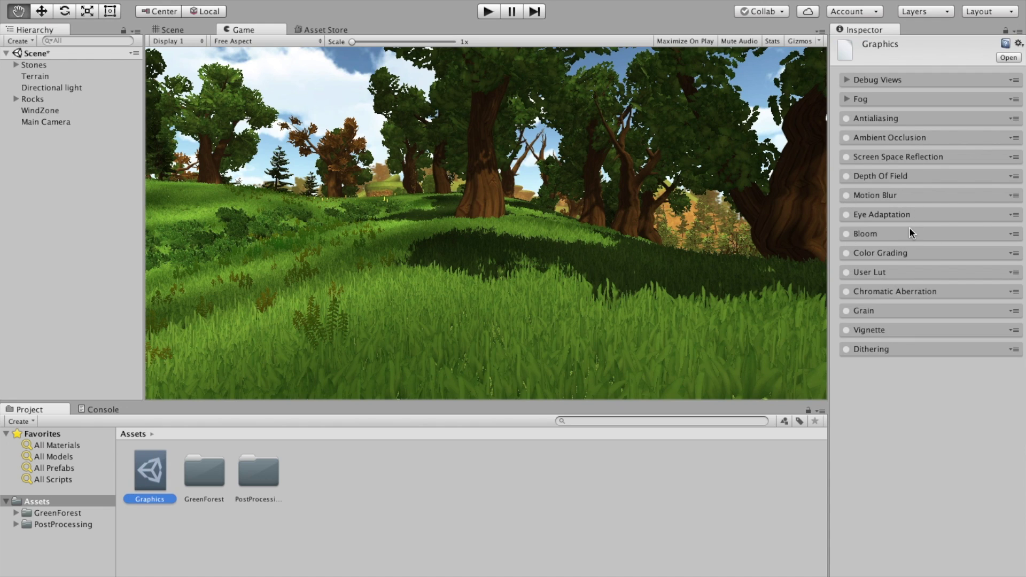
Switch the Main Camera's Rendering Path from its default to Forward and tick HDR.
left_click(40, 123)
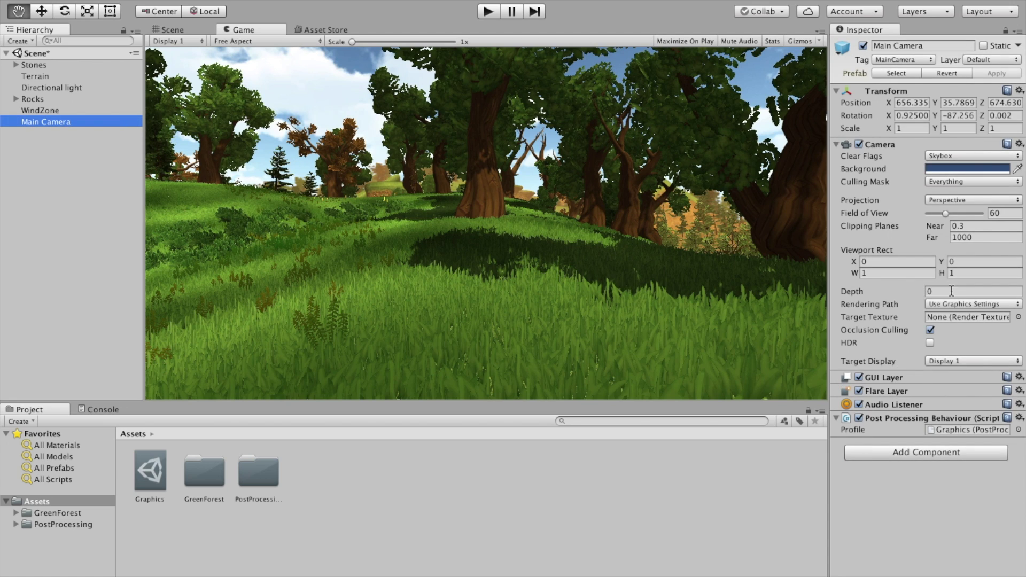
left_click(944, 305)
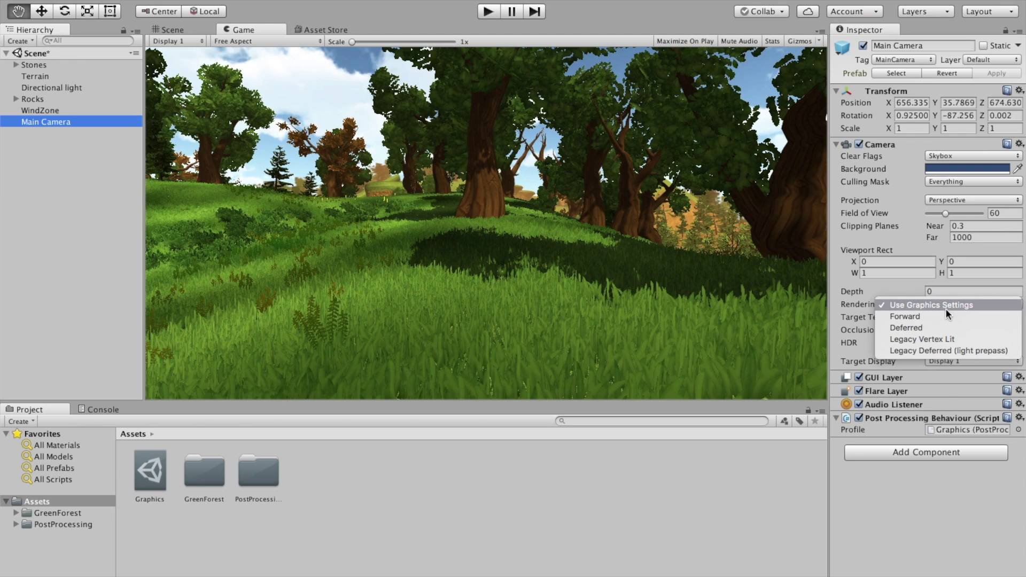
left_click(945, 317)
left_click(930, 343)
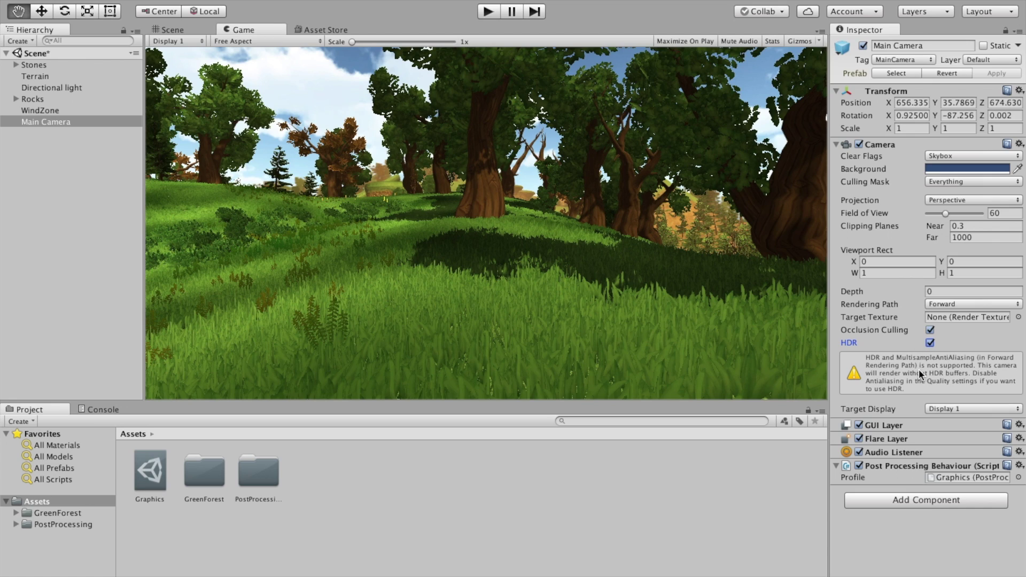
Set Anti Aliasing to Disabled for the Fantastic quality level in Project Settings > Quality.
mouse_move(216, 7)
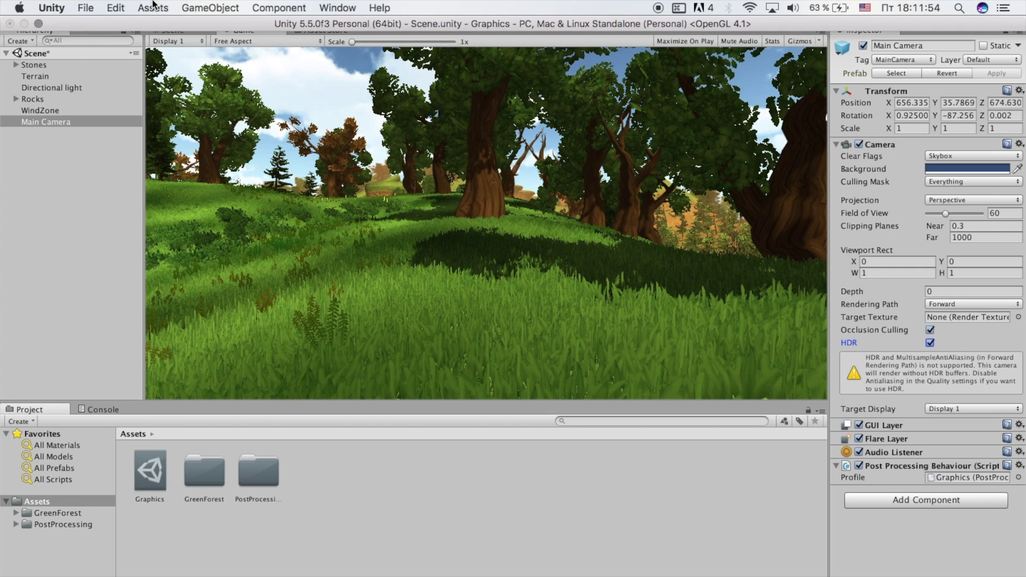
left_click(121, 6)
mouse_move(153, 7)
mouse_move(115, 7)
mouse_move(168, 317)
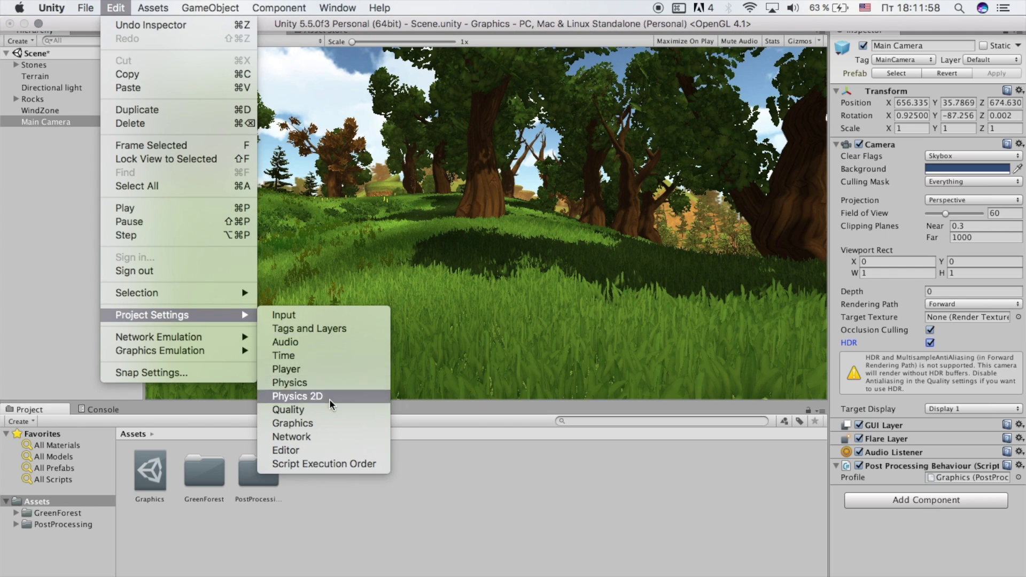
left_click(323, 414)
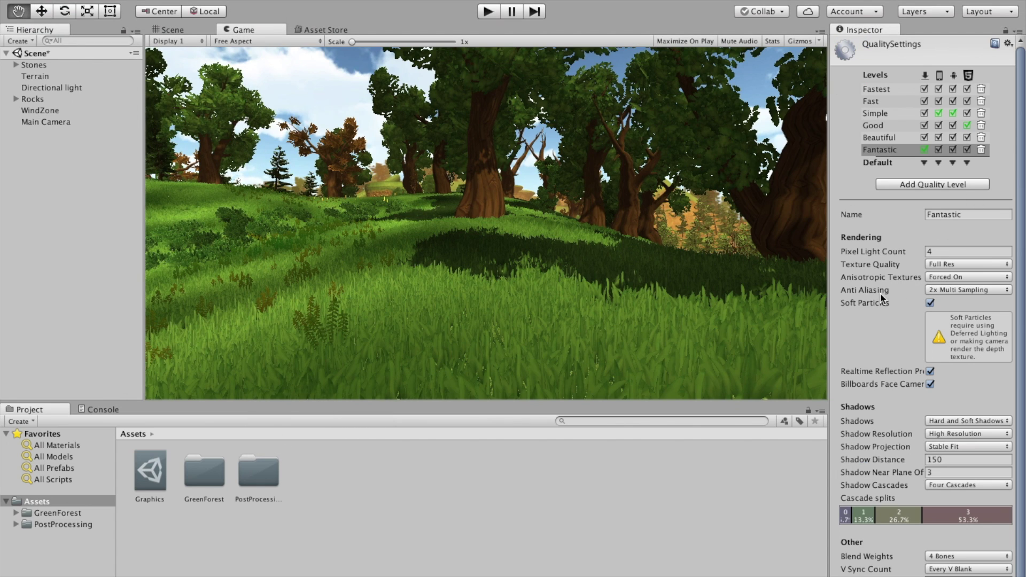
left_click(957, 290)
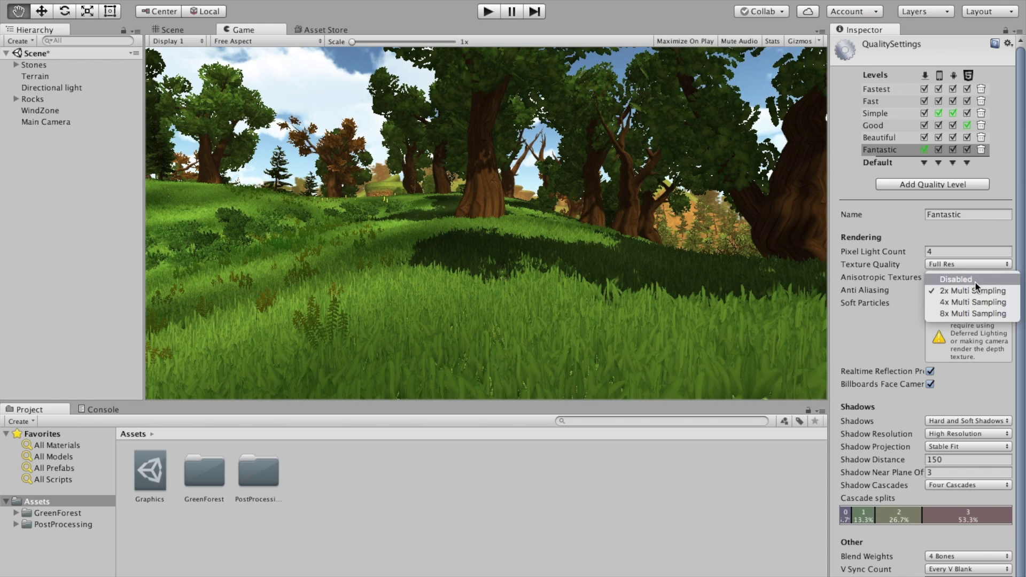
left_click(975, 281)
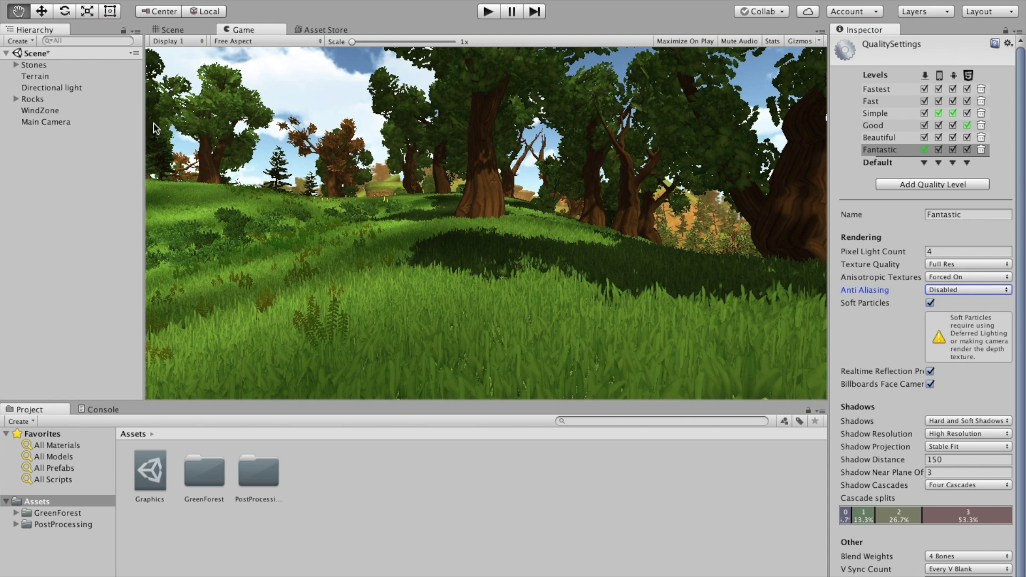
left_click(37, 121)
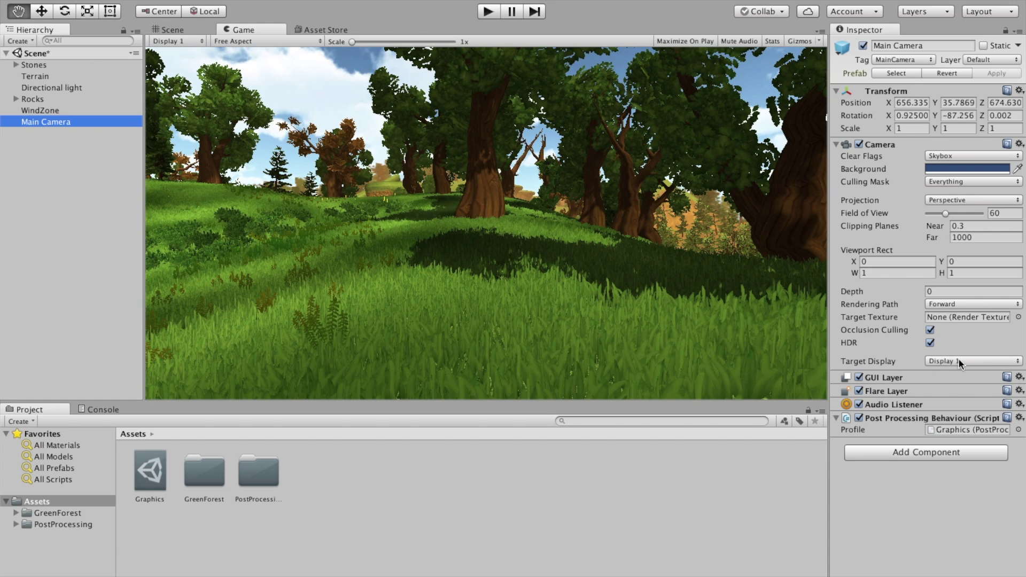
Double-click the Graphics profile asset to list its post-processing effects in the Inspector.
double_click(966, 429)
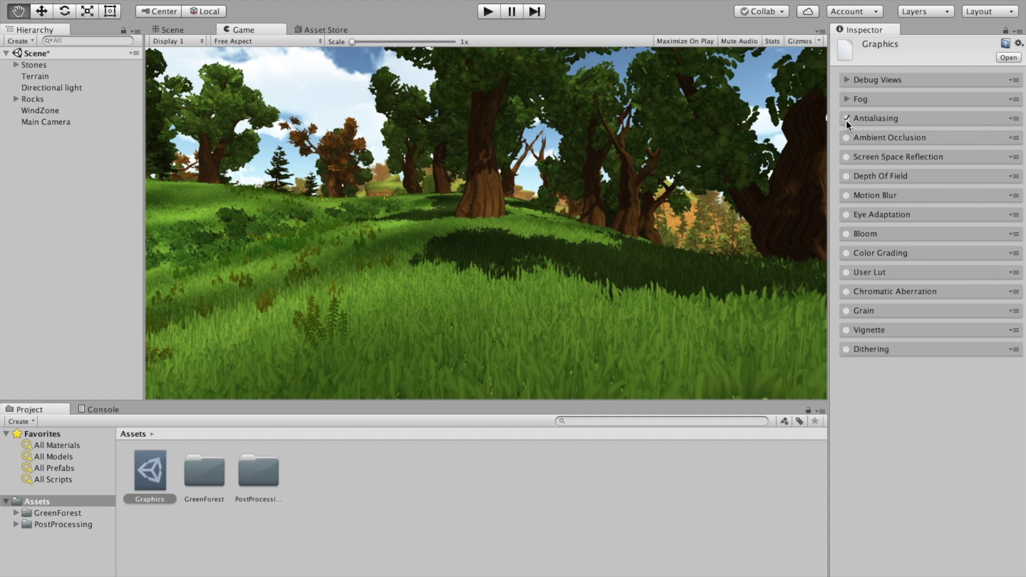
Enable Antialiasing in the Graphics profile using Fast Approximate Anti-aliasing, after briefly trying Temporal.
left_click(846, 120)
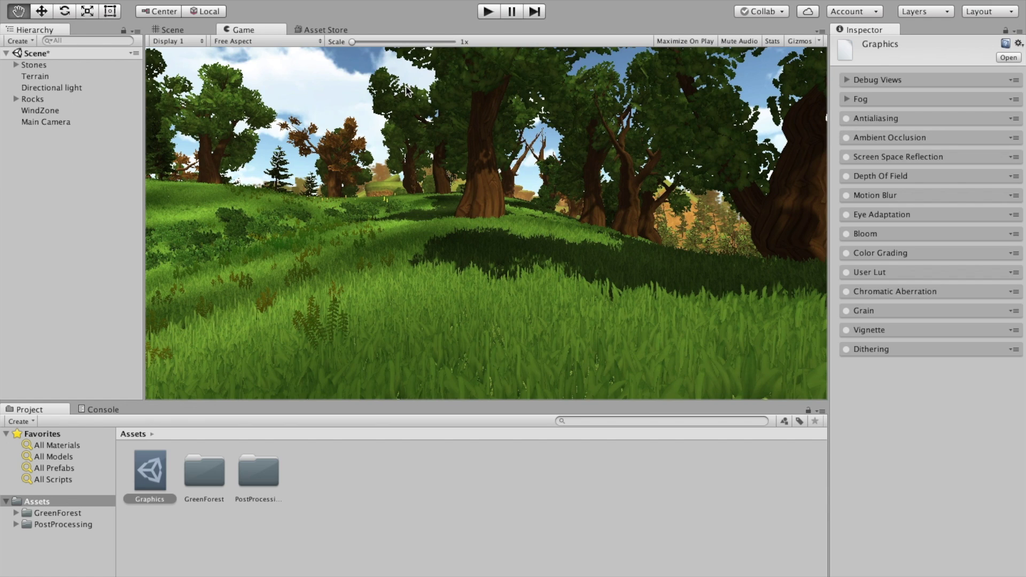
left_click(846, 118)
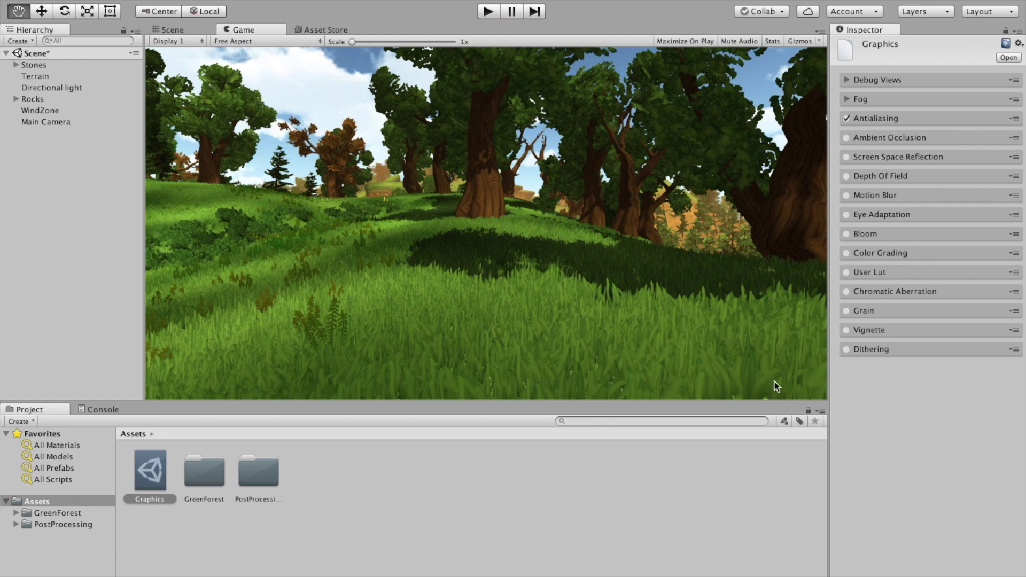
left_click(882, 119)
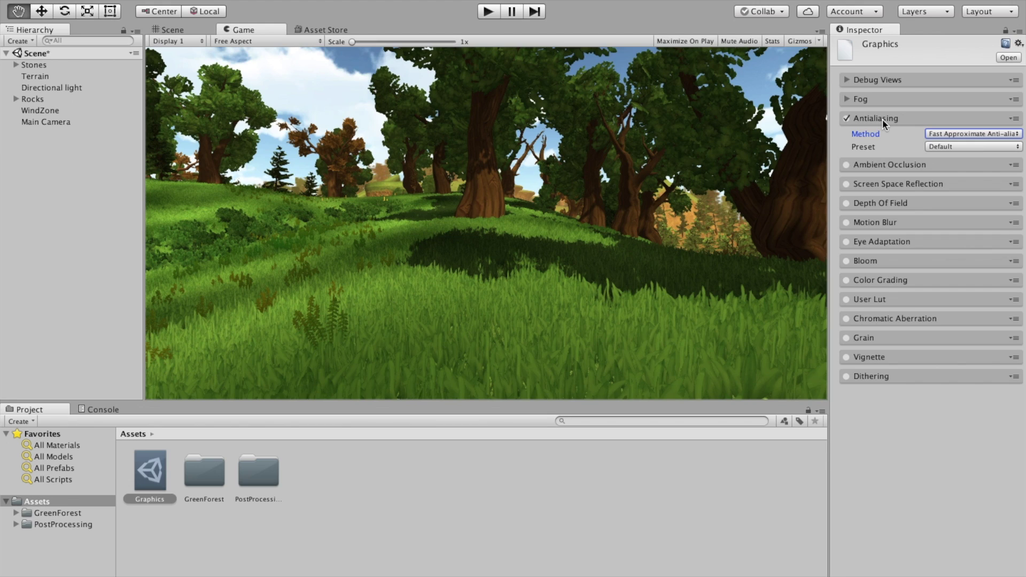
left_click(933, 135)
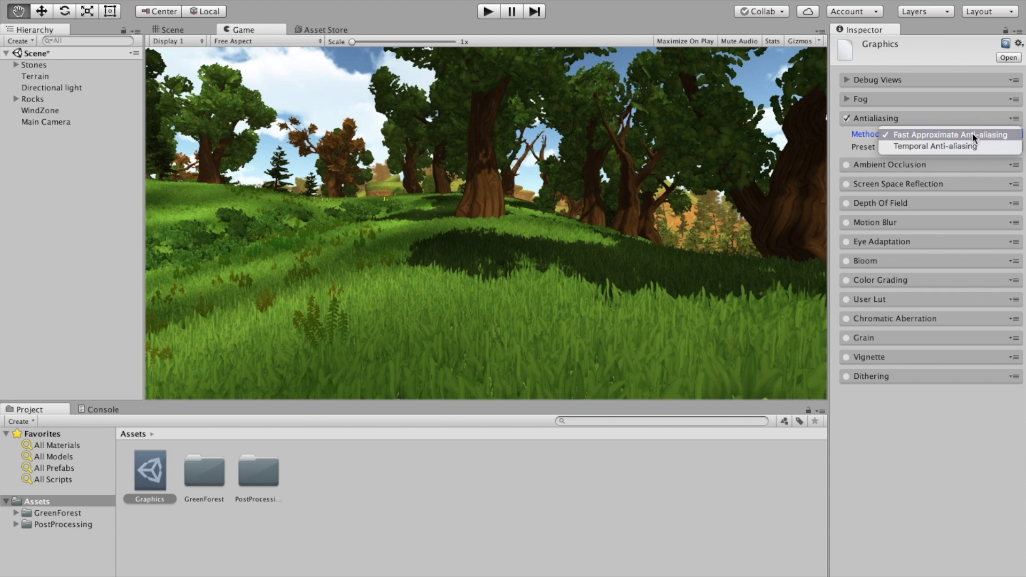
left_click(982, 146)
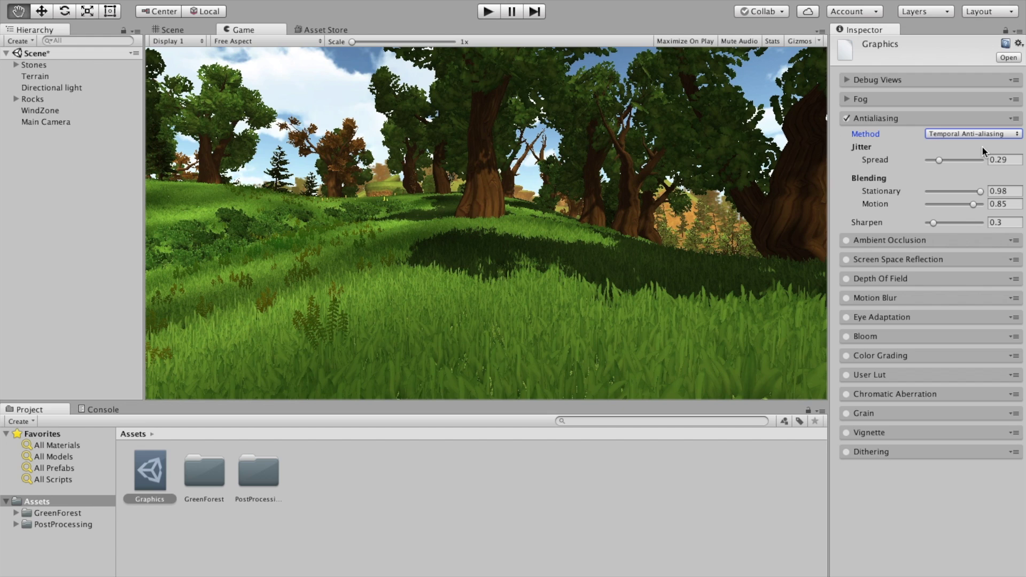
left_click_drag(939, 161, 963, 160)
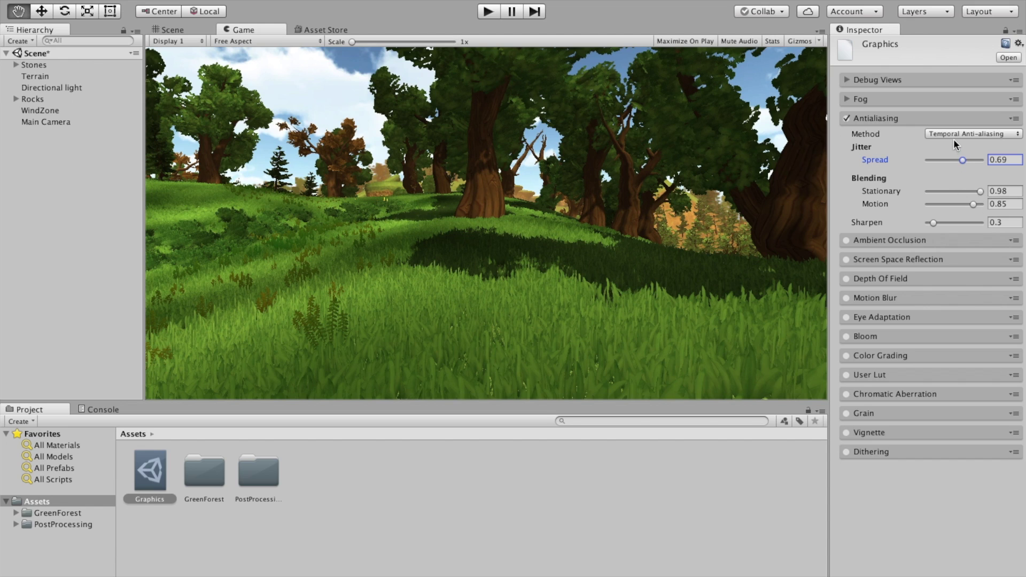
left_click(954, 137)
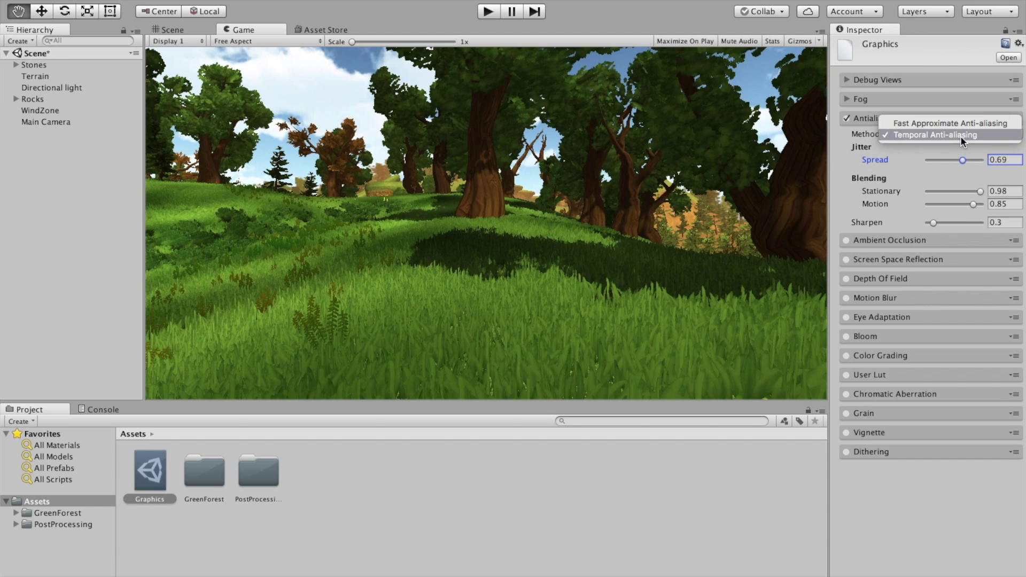
left_click(992, 124)
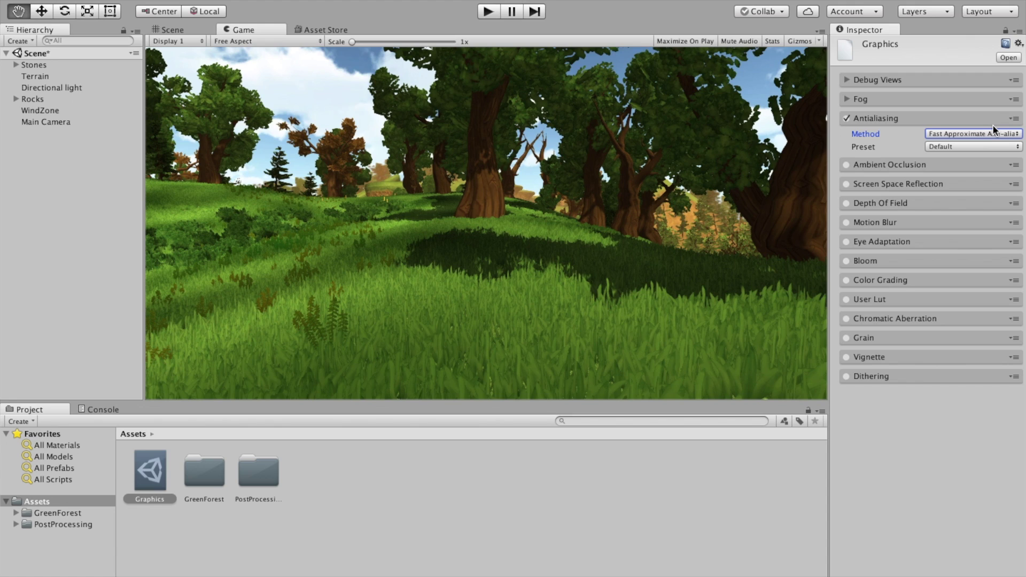
left_click(992, 122)
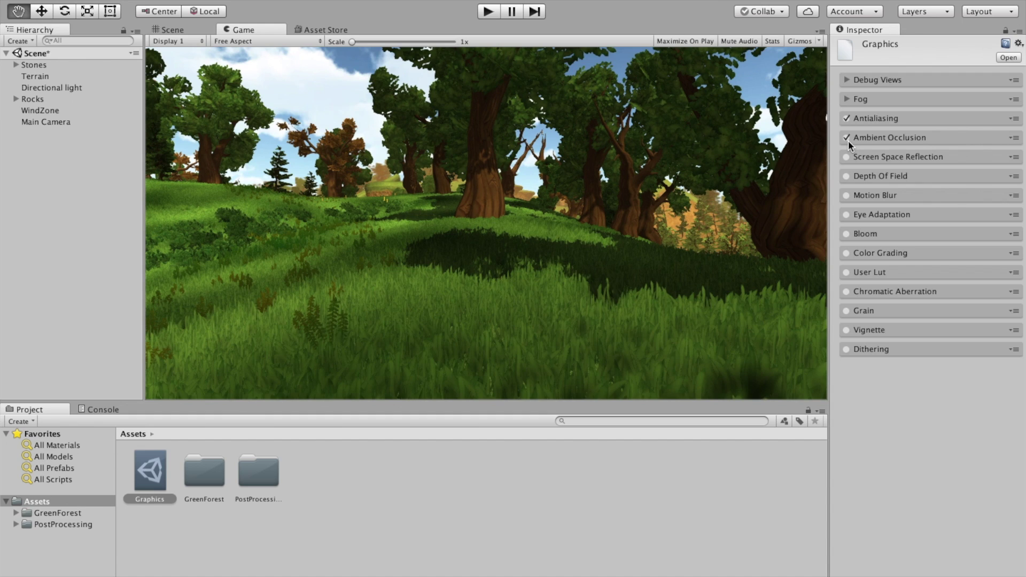
Set Ambient Occlusion Intensity to 3.45 and Radius to 0.01.
left_click(863, 138)
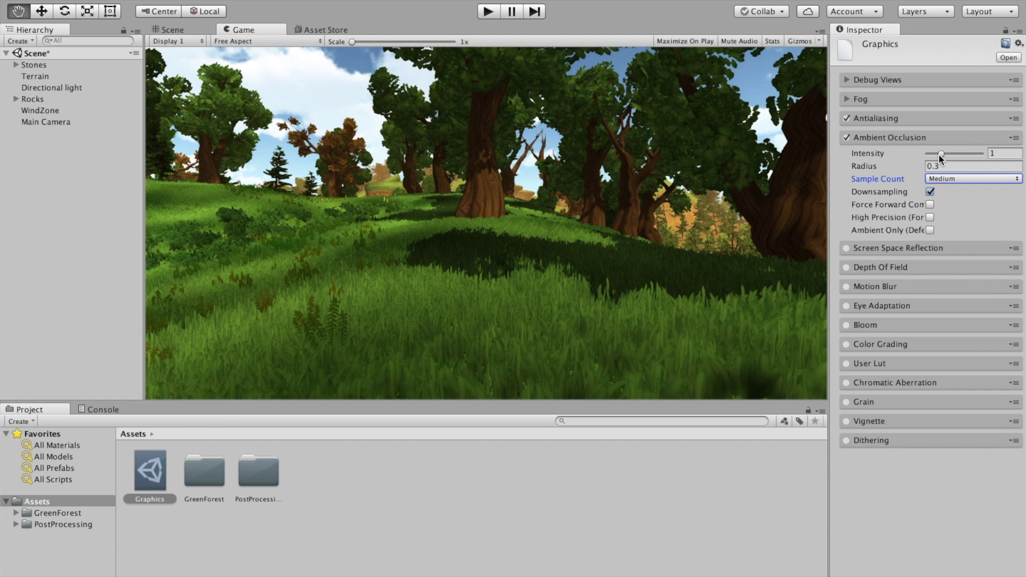
left_click_drag(939, 154, 973, 155)
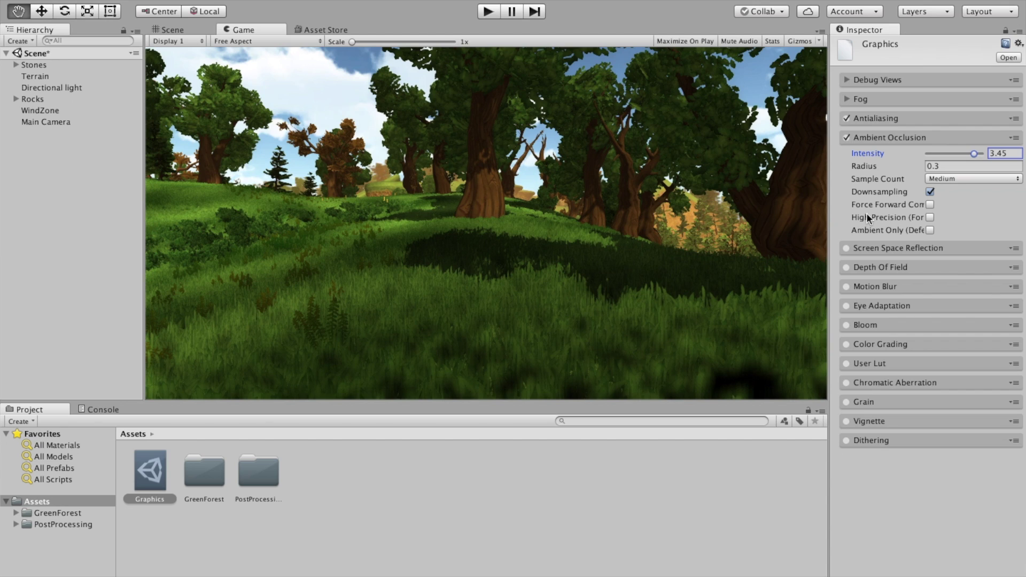
left_click(921, 168)
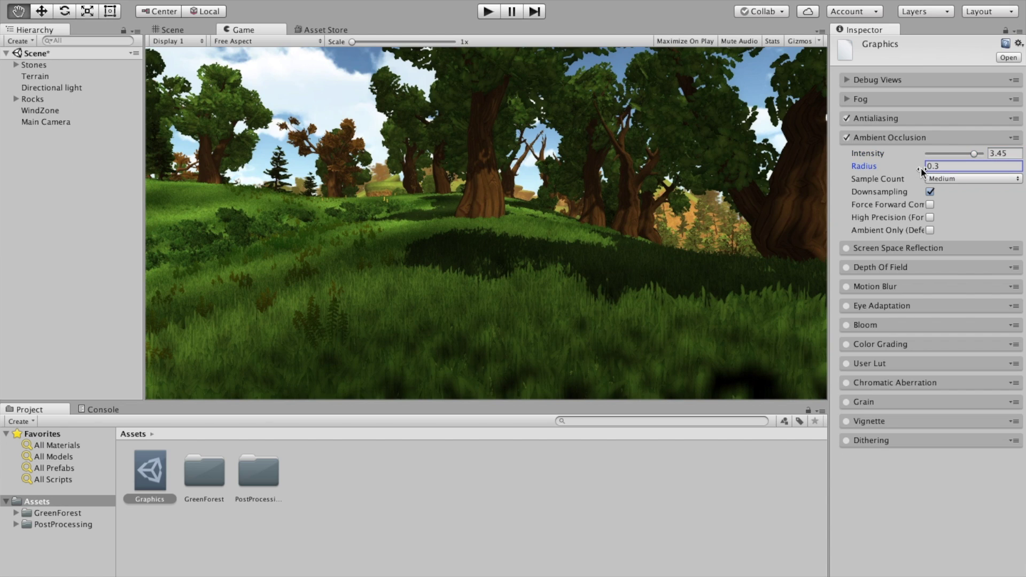
left_click_drag(927, 166, 901, 170)
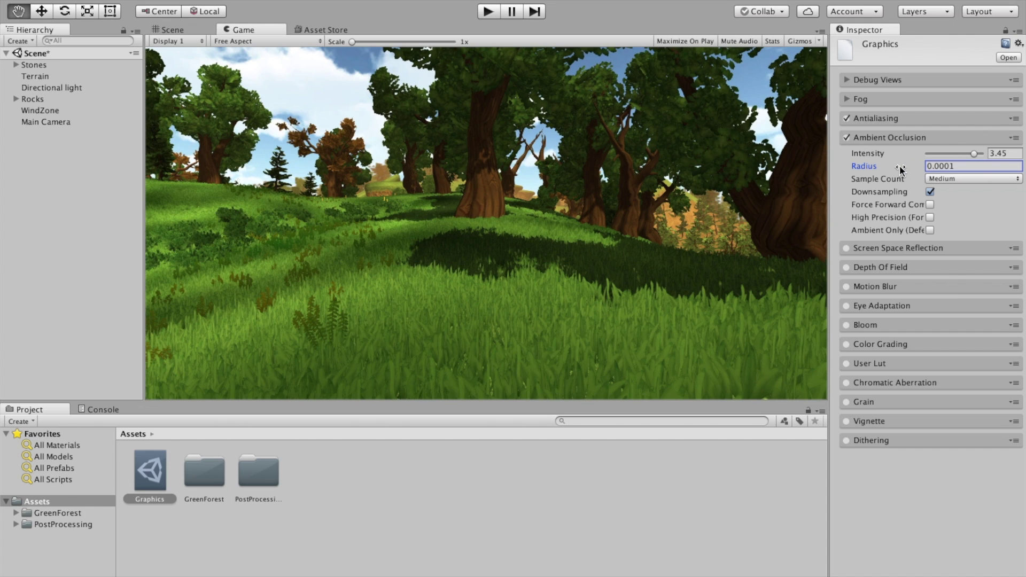
left_click(975, 166)
key("BackSpace")
key("BackSpace")
type("1")
key("BackSpace")
key("BackSpace")
type("1")
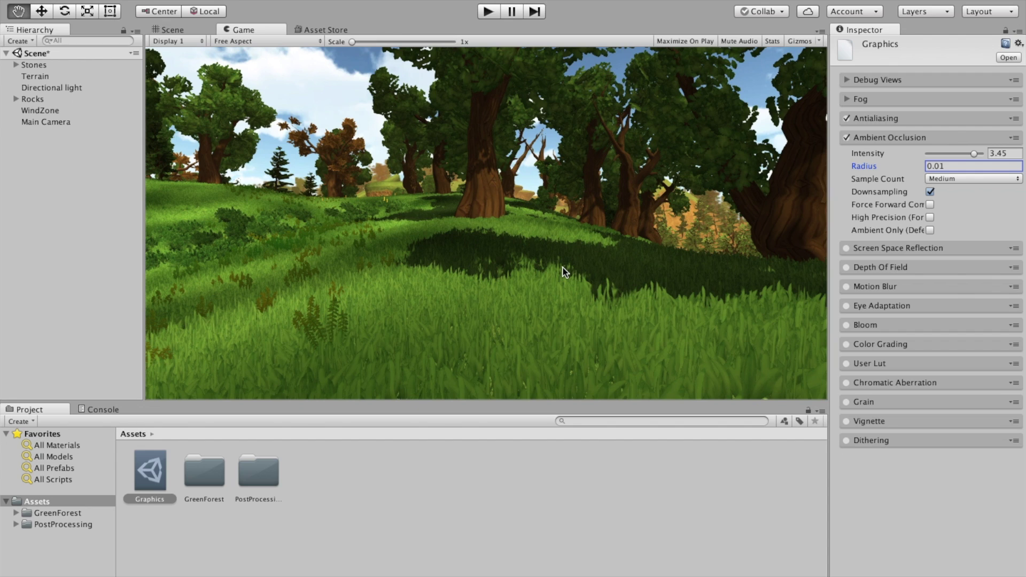
key("w")
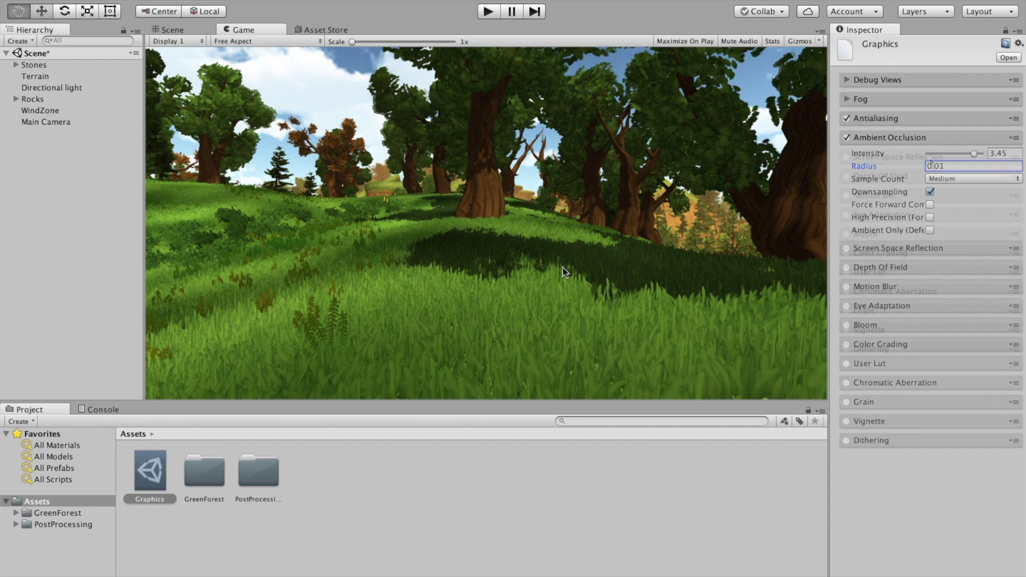
left_click(929, 137)
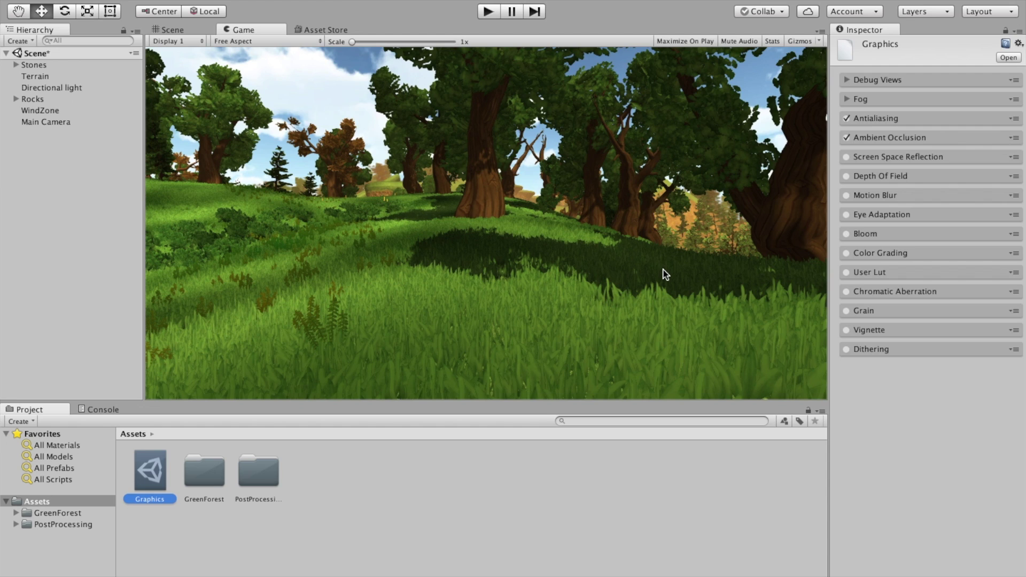
left_click(846, 156)
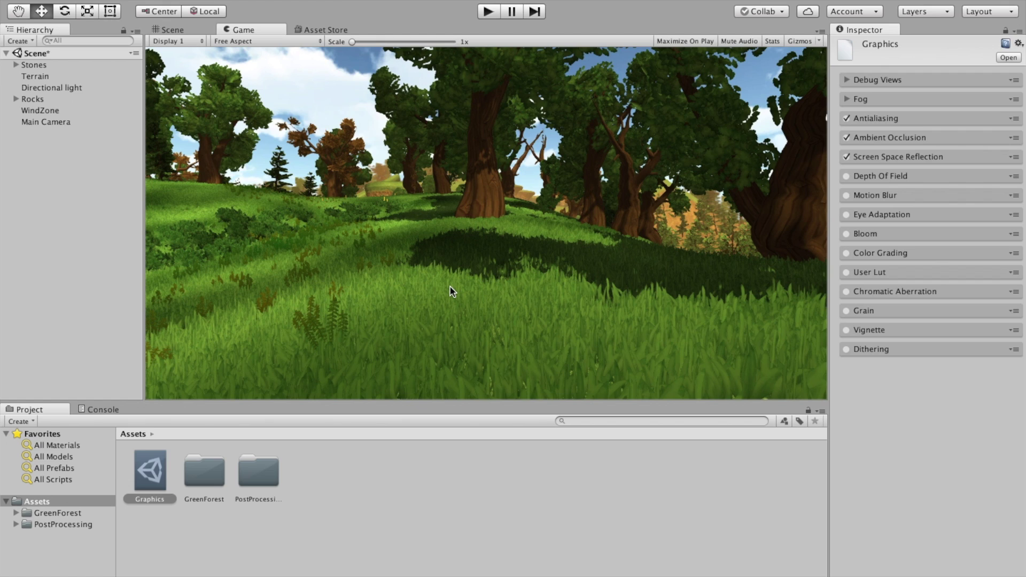
left_click(845, 157)
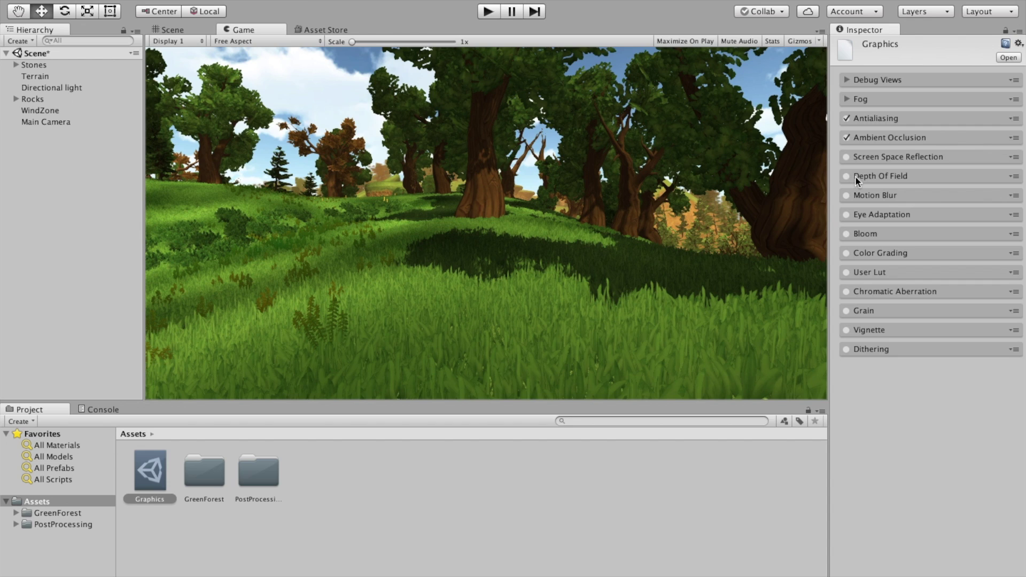
Tick Depth Of Field and raise its Focal Length to 225 mm.
left_click(846, 176)
left_click(856, 179)
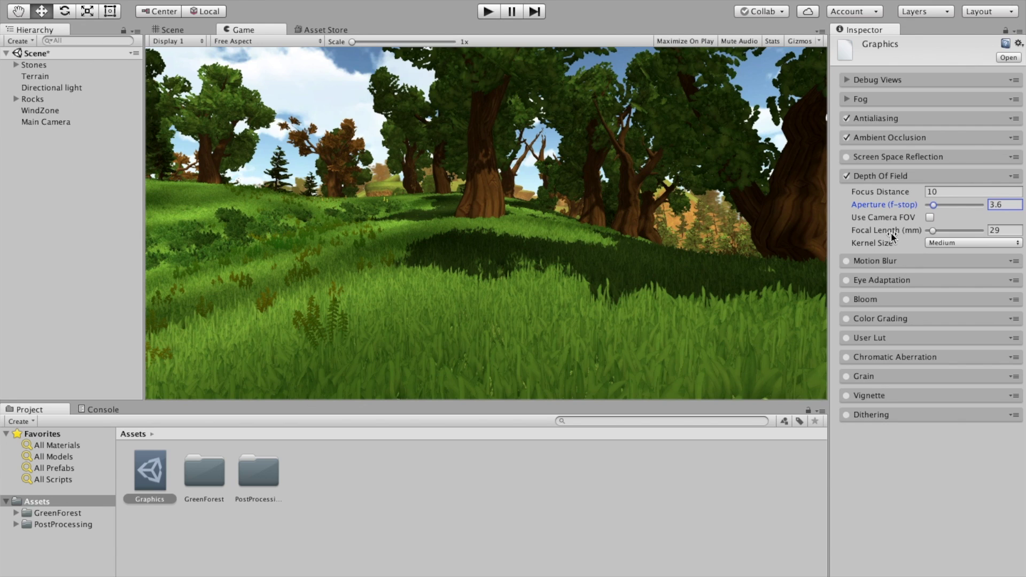
mouse_move(891, 237)
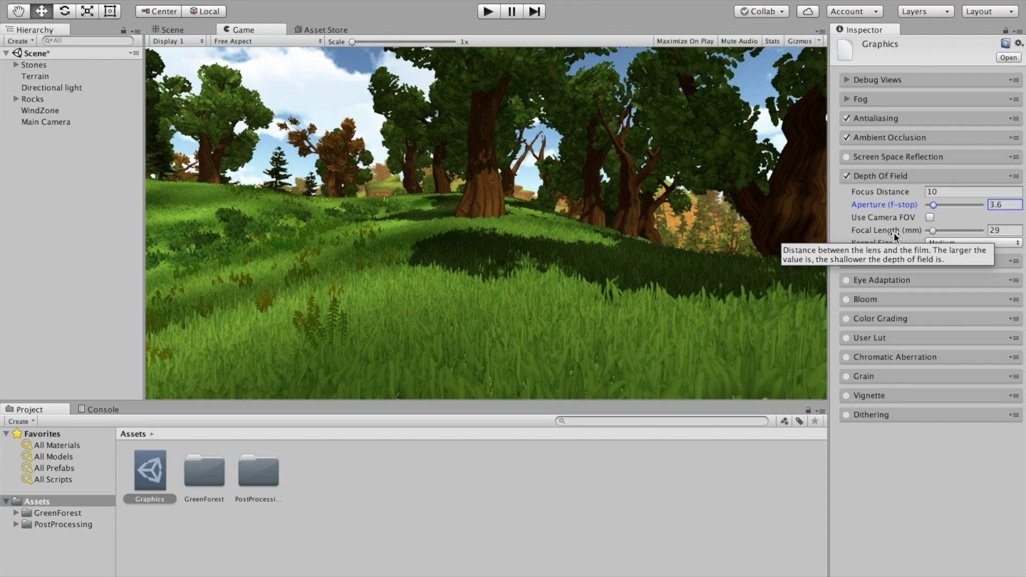
mouse_move(894, 233)
left_mouse_down()
mouse_move(980, 236)
mouse_move(968, 230)
left_mouse_up()
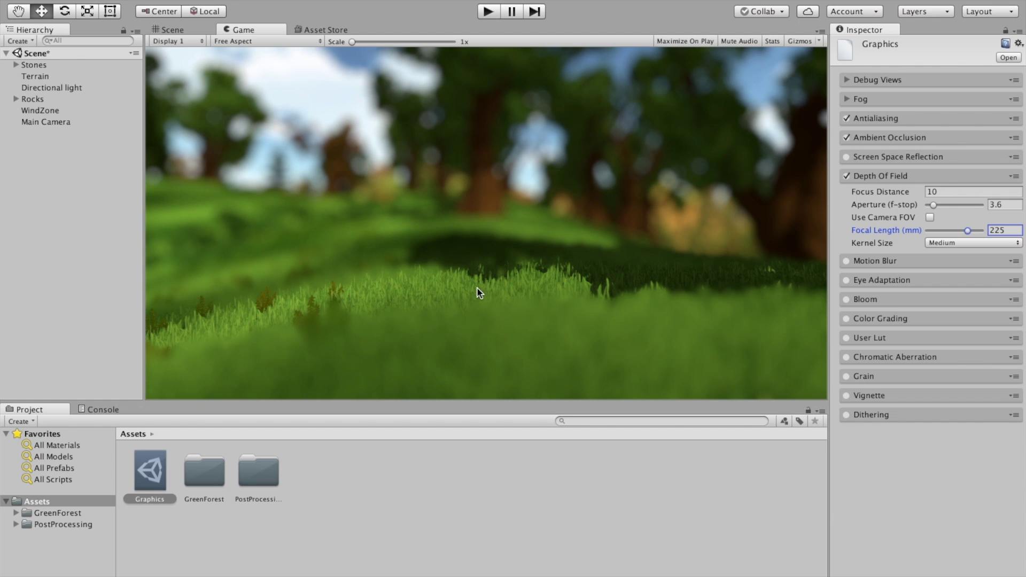
Tune Depth Of Field to Focal Length 73 mm, Aperture 2 and Focus Distance about 8.12.
left_click_drag(897, 191, 962, 194)
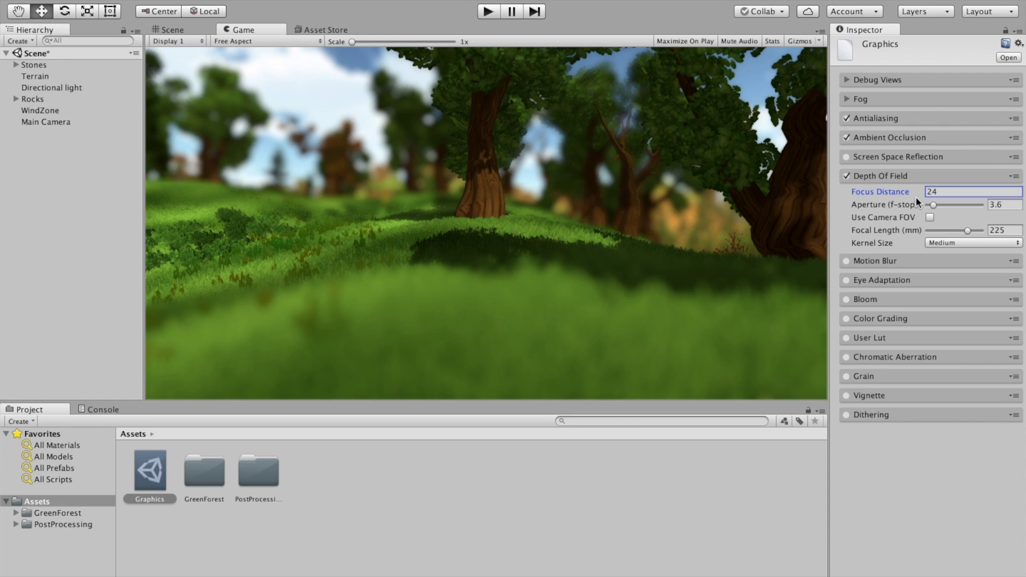
left_click_drag(923, 194, 790, 194)
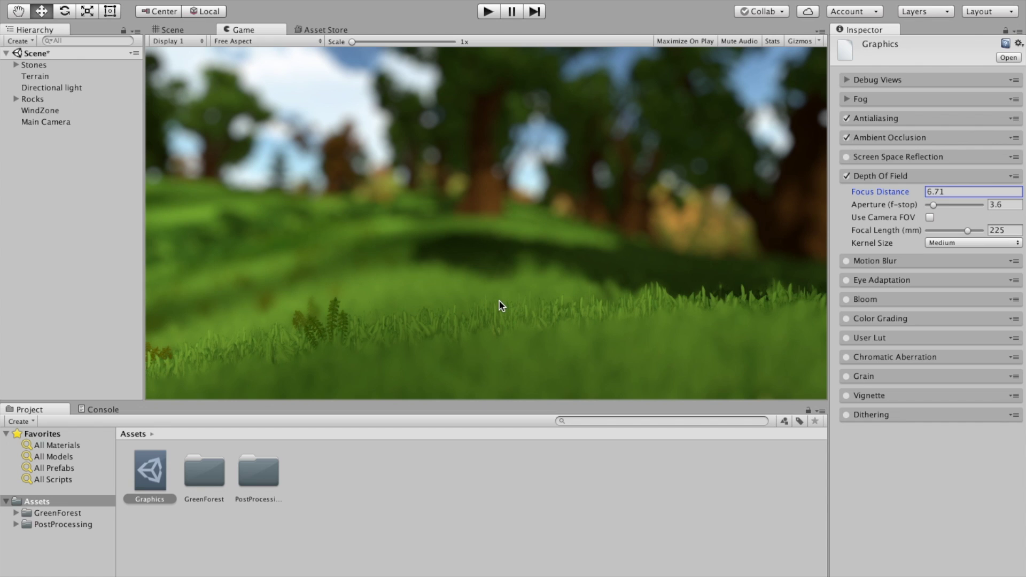
left_click_drag(951, 230, 942, 231)
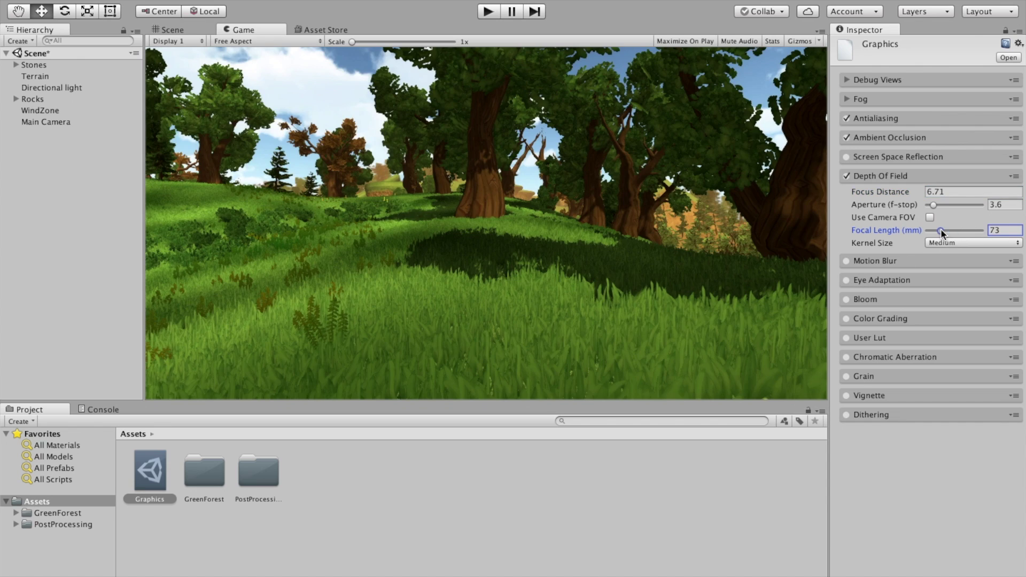
key("Tab")
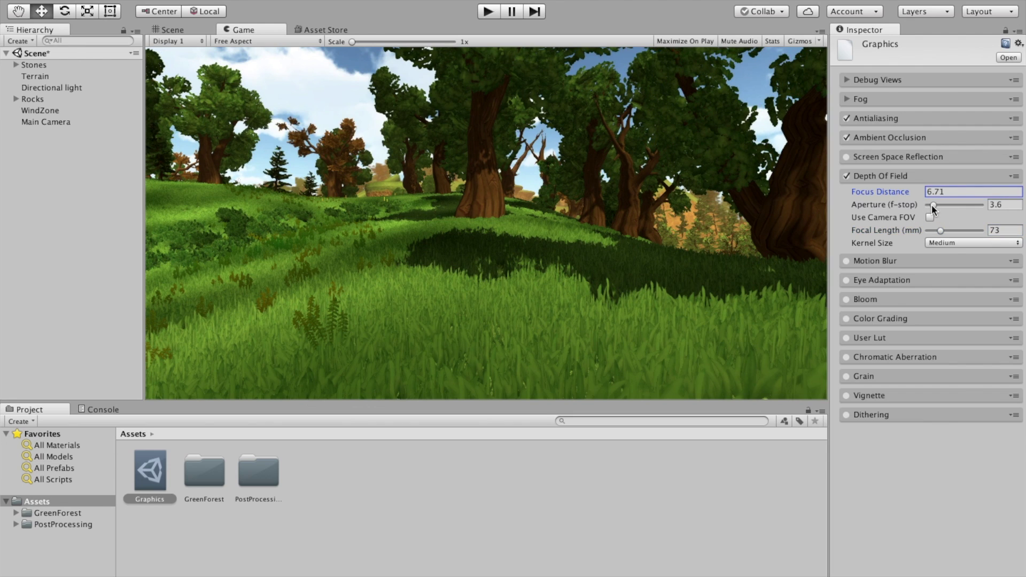
left_click_drag(932, 207, 929, 207)
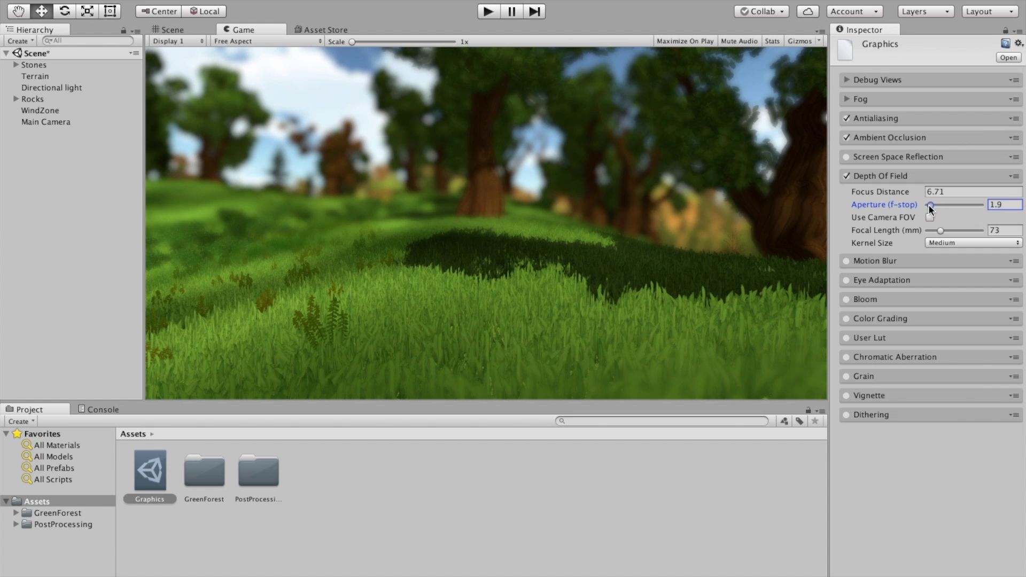
left_click_drag(929, 206, 929, 207)
left_click(1008, 204)
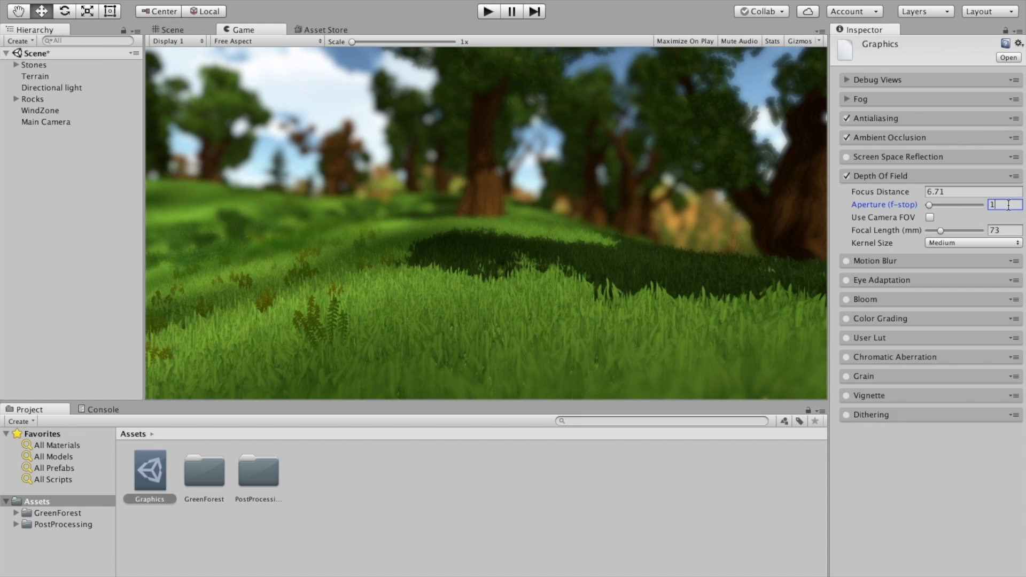
type("2")
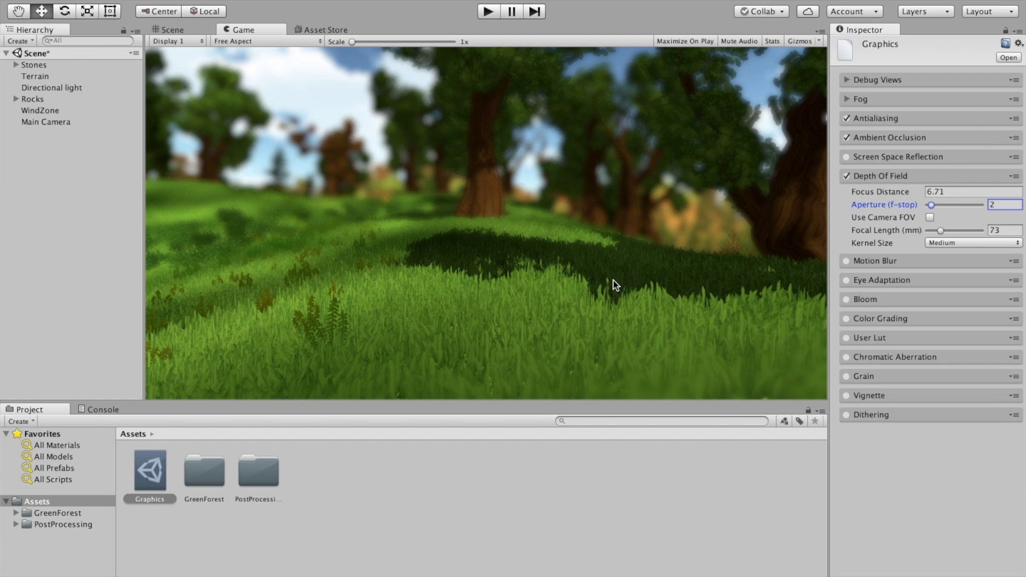
left_click_drag(914, 191, 933, 191)
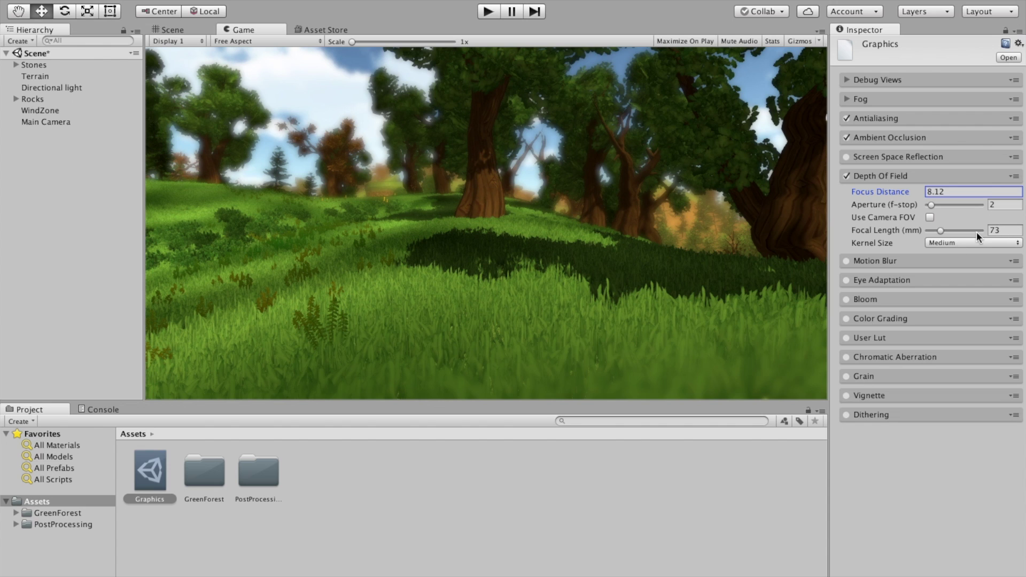
Set the Depth Of Field focal length to 85 and fine-tune the focus distance to 9.14.
left_click_drag(938, 232, 941, 232)
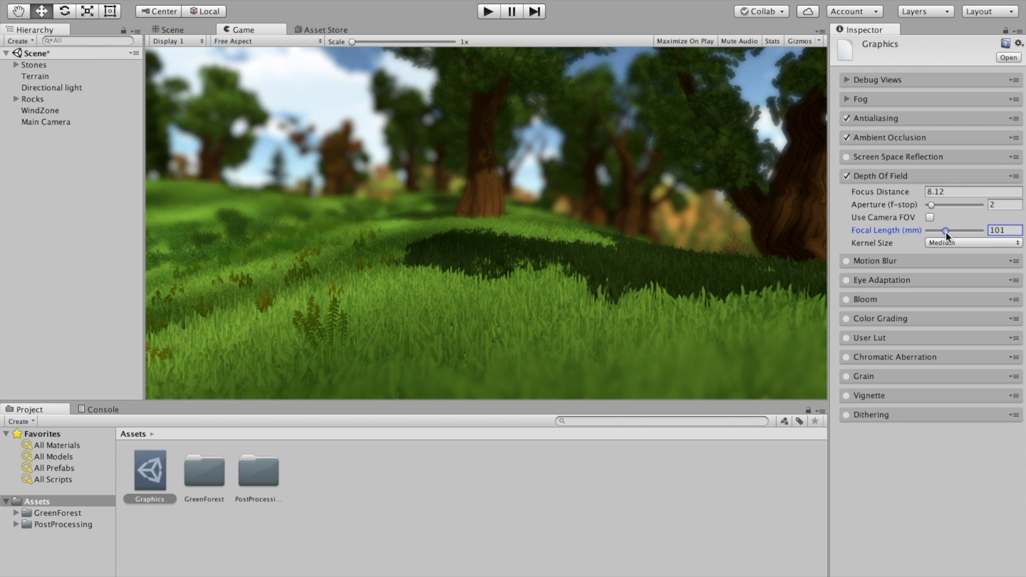
left_click_drag(943, 234, 942, 233)
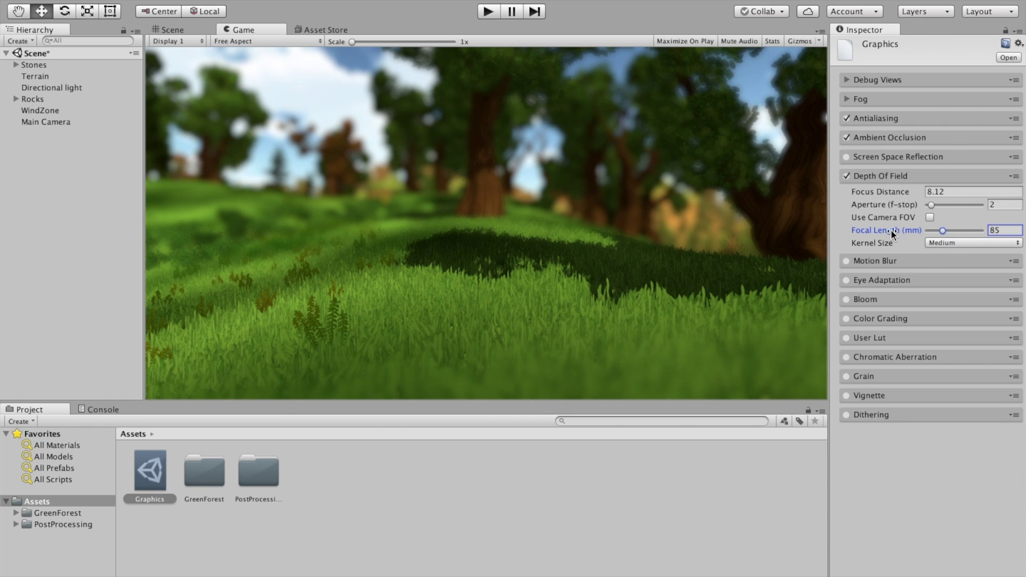
left_click_drag(915, 194, 933, 192)
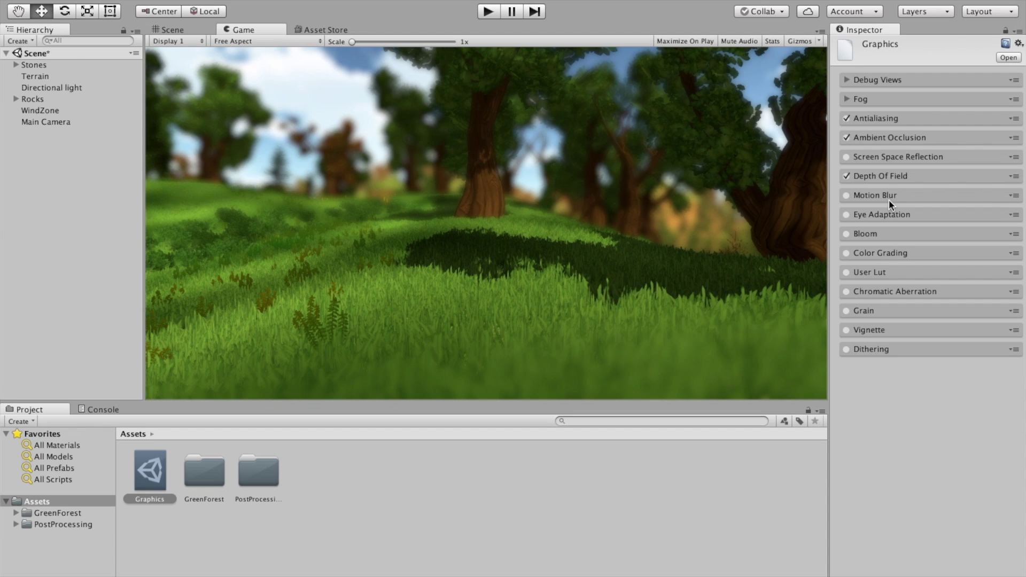
Enable Motion Blur and raise its Frame Blending to 0.44.
left_click(848, 195)
left_click(860, 198)
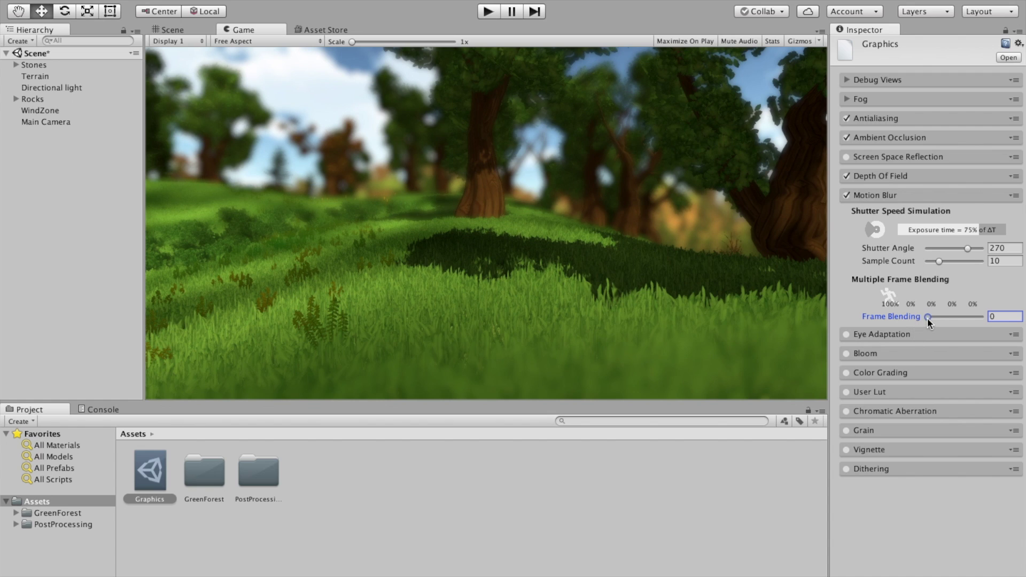
left_click_drag(927, 318, 940, 318)
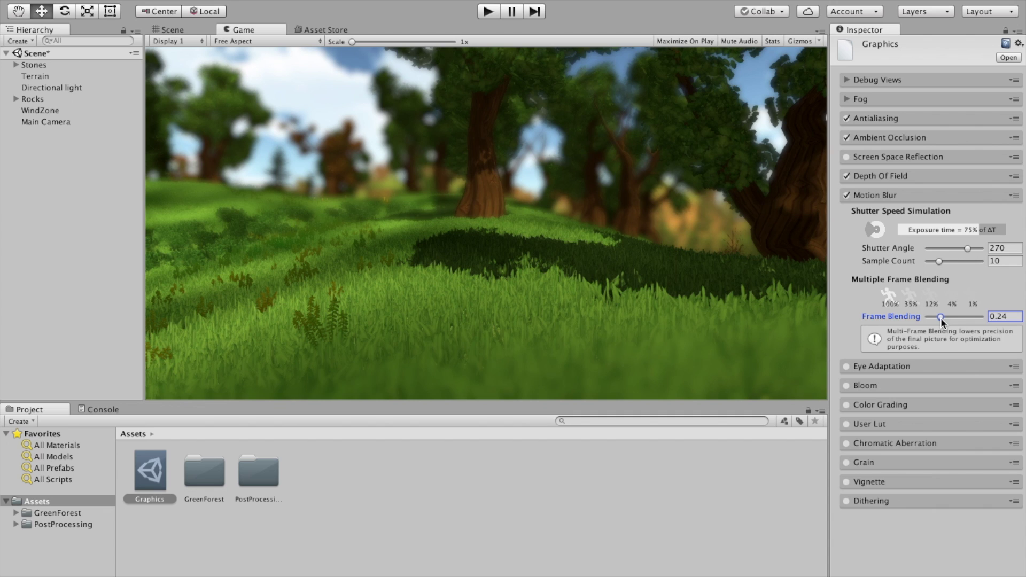
left_click_drag(941, 322, 952, 321)
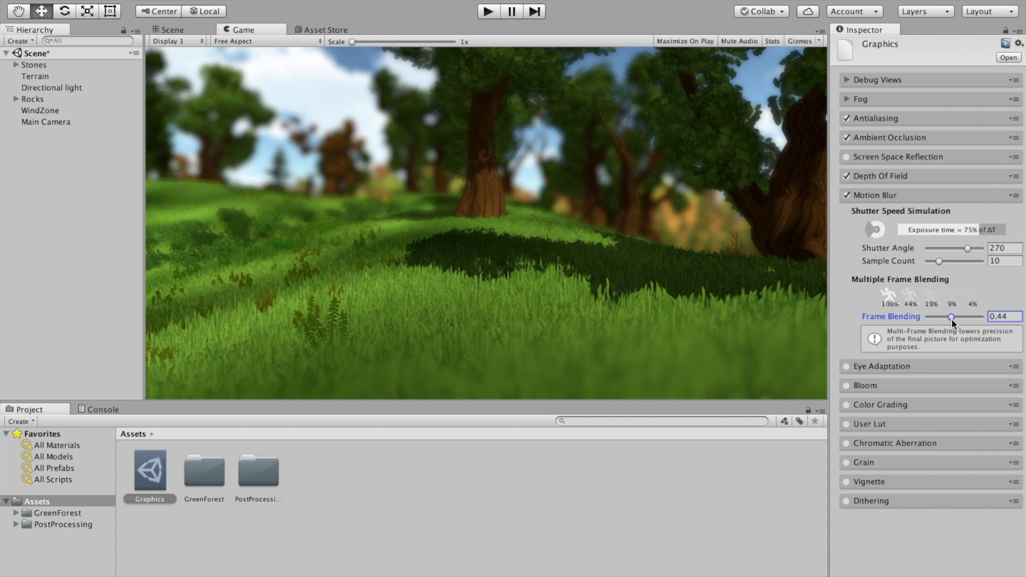
Preview the effects in Play mode, stop it, and turn Motion Blur back off.
left_click(489, 12)
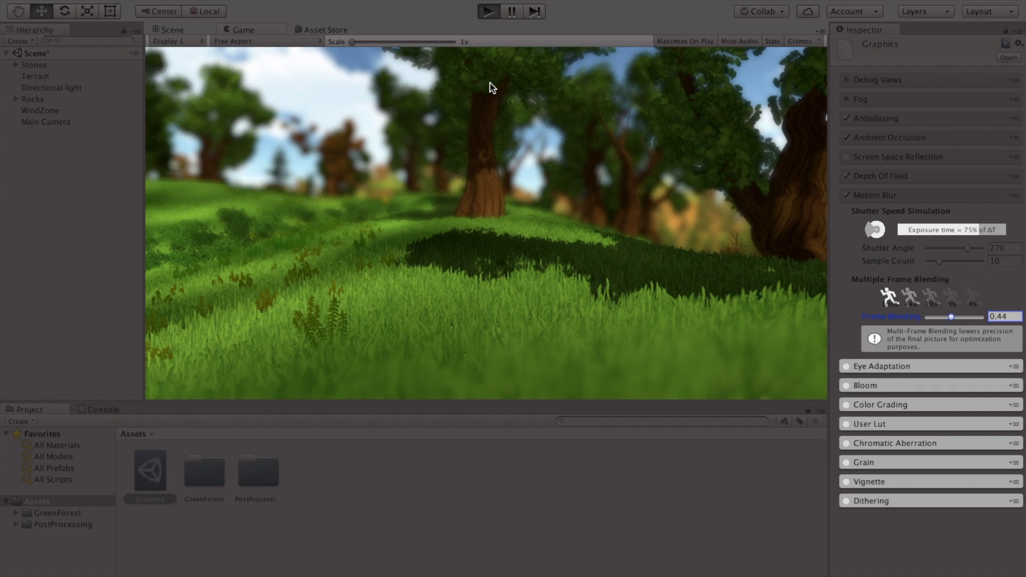
left_click(492, 87)
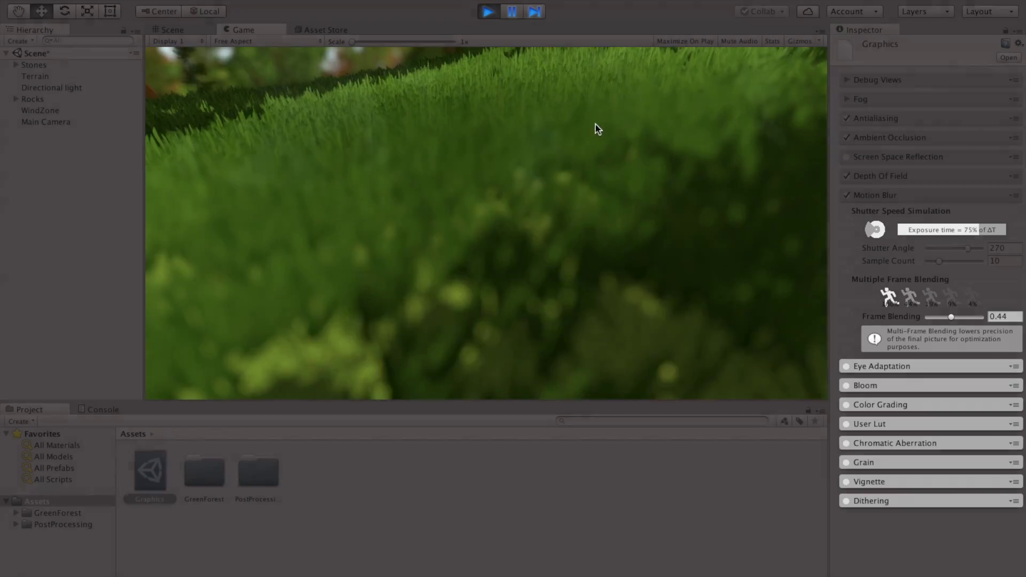
key("ctrl+p")
left_click(898, 195)
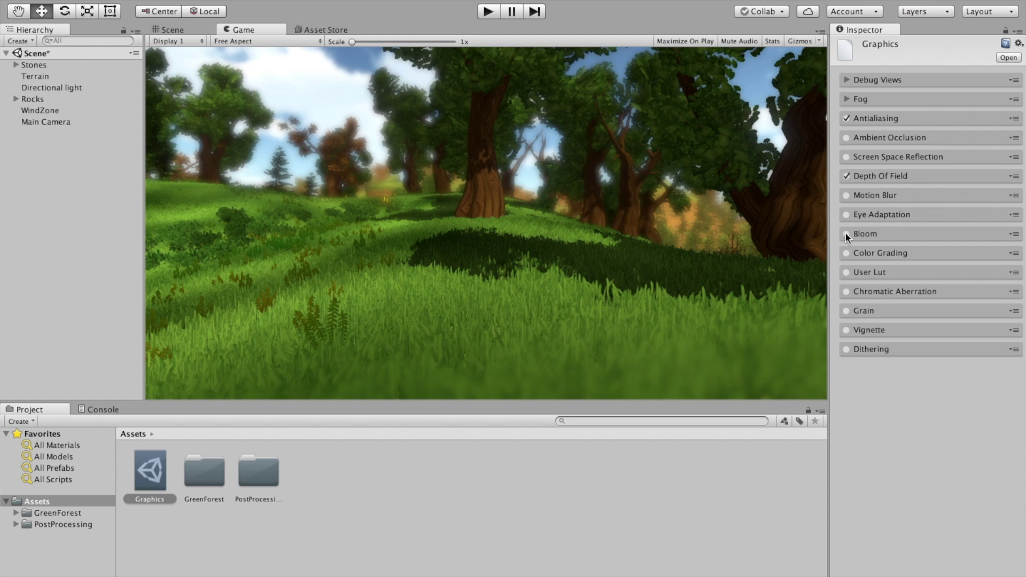
Enable Bloom and raise its Intensity to 1.44.
left_click(845, 235)
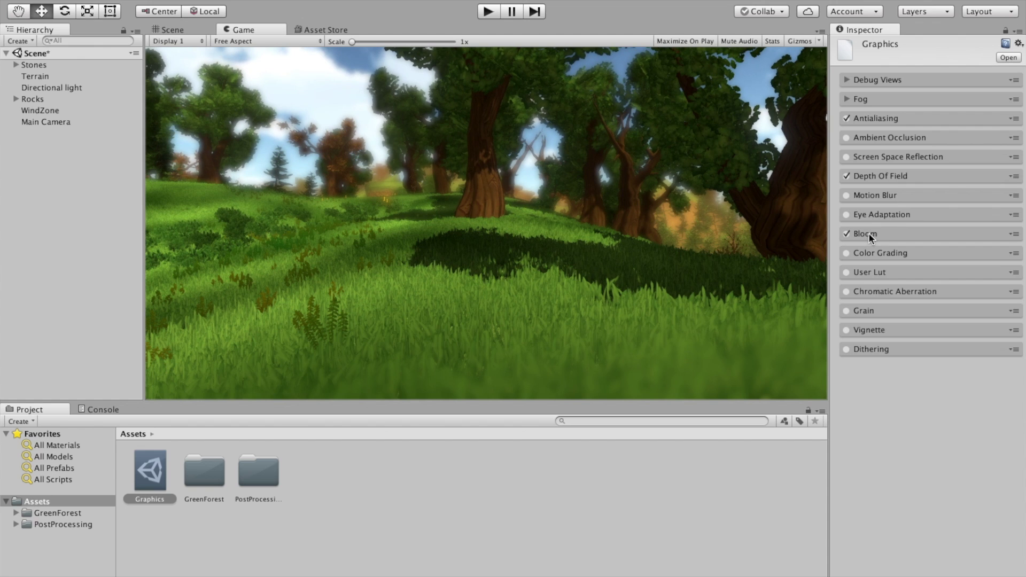
left_click(868, 234)
left_click_drag(906, 316, 915, 319)
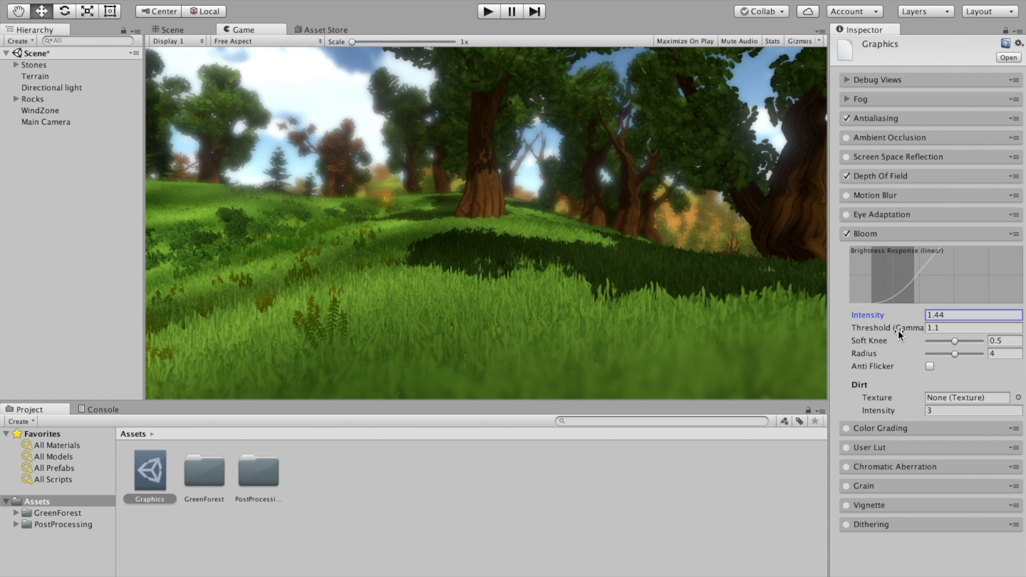
Try several Bloom threshold values, settle on 1.2, and fold the Bloom settings away.
left_click(899, 333)
left_click_drag(898, 333, 941, 335)
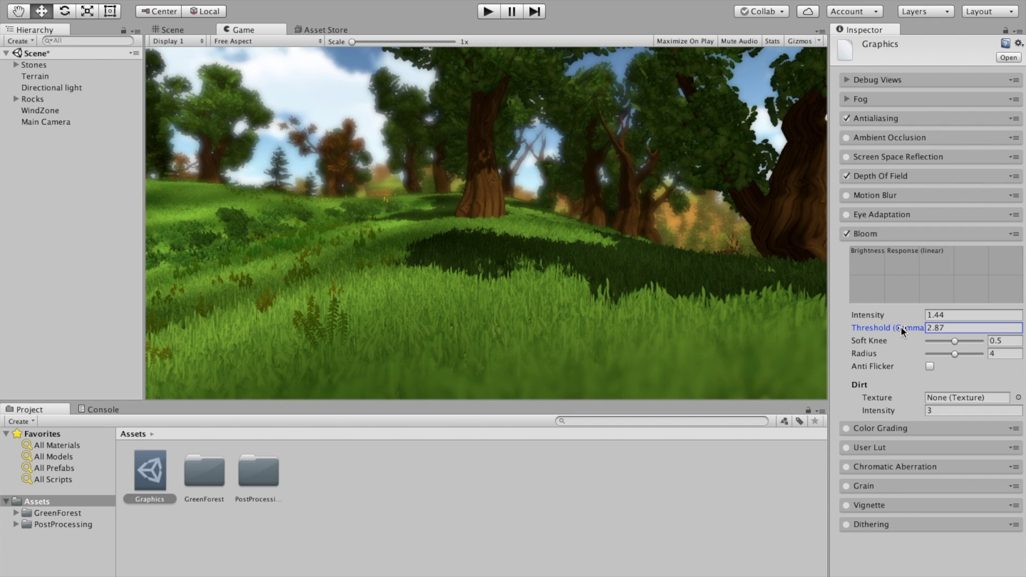
left_click_drag(901, 331, 837, 332)
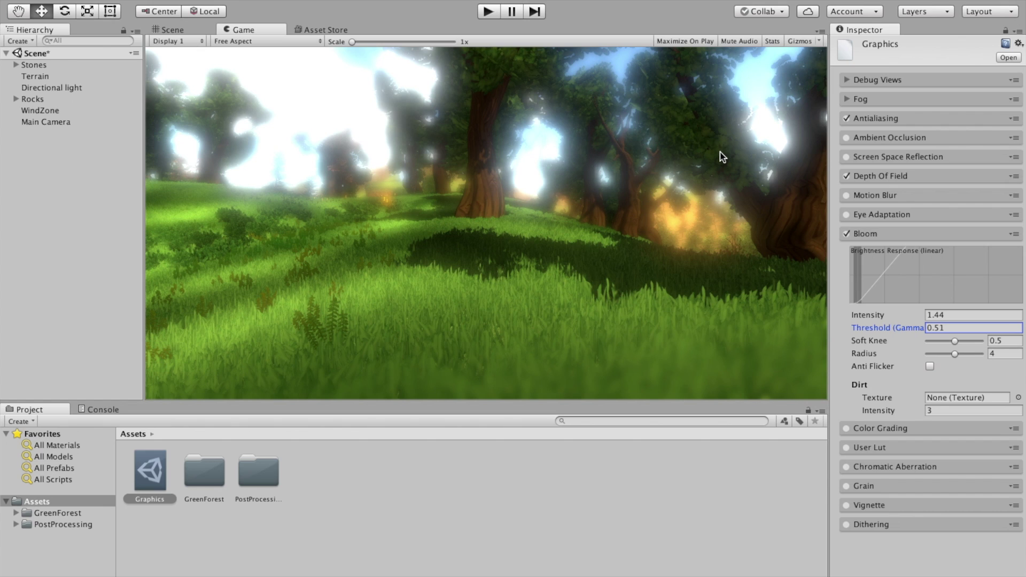
left_click_drag(896, 332, 913, 331)
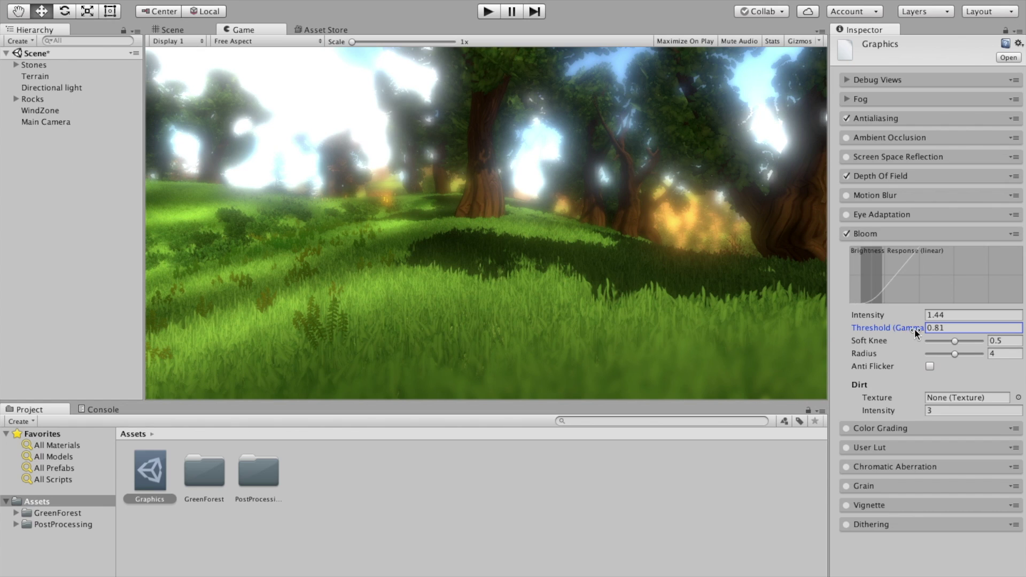
double_click(965, 329)
type("1.2")
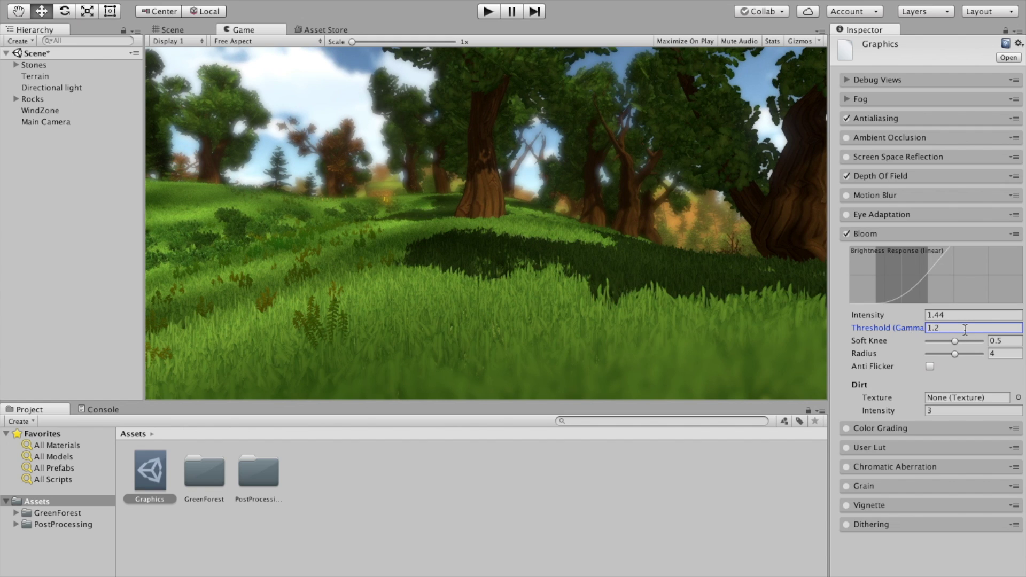
left_click(902, 237)
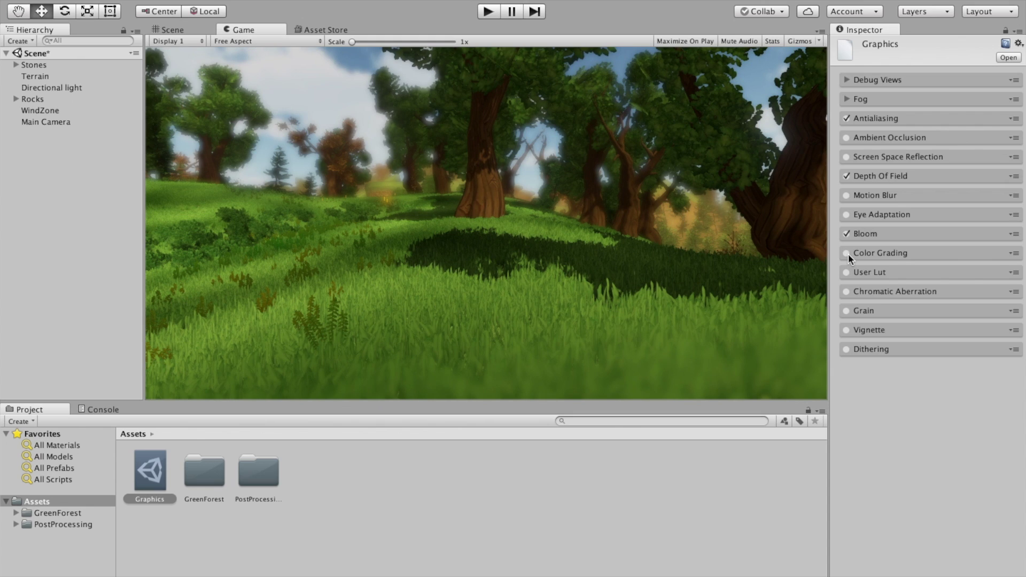
Toggle Color Grading off and on to compare, then expand its settings.
left_click(848, 254)
left_click(847, 254)
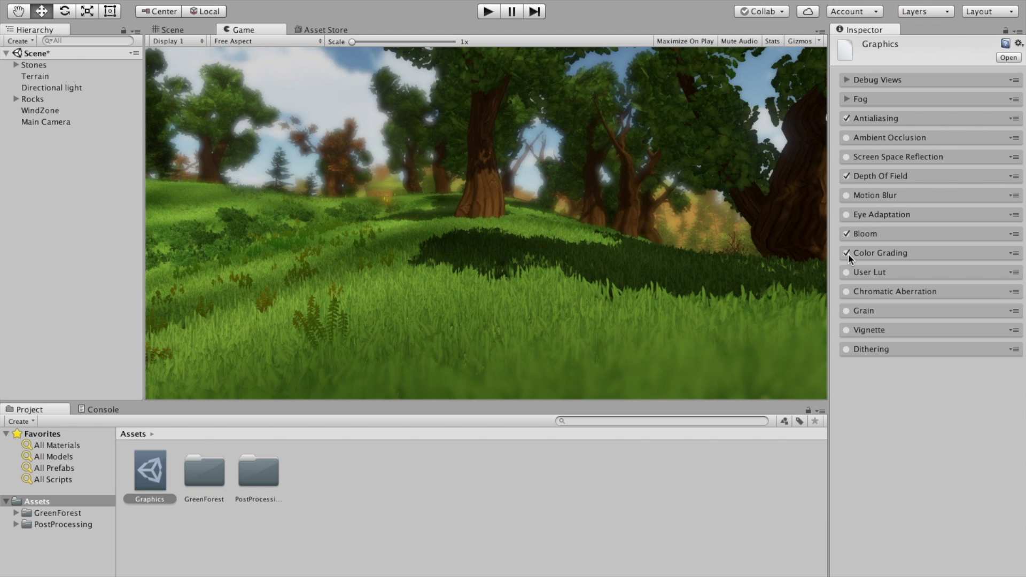
left_click(895, 254)
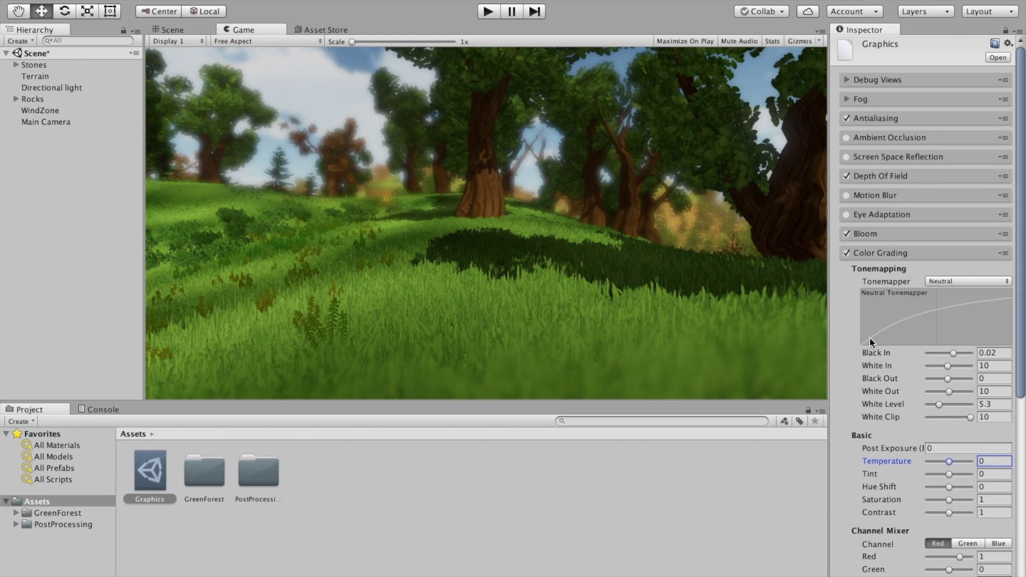
scroll(870, 337, "down", 1)
scroll(870, 337, "down", 2)
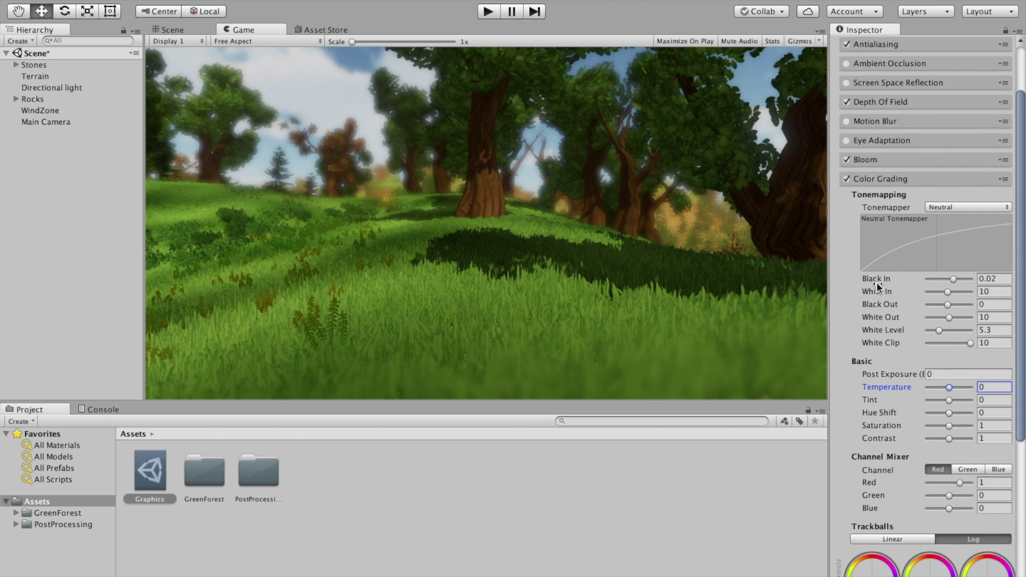
scroll(877, 286, "down", 3)
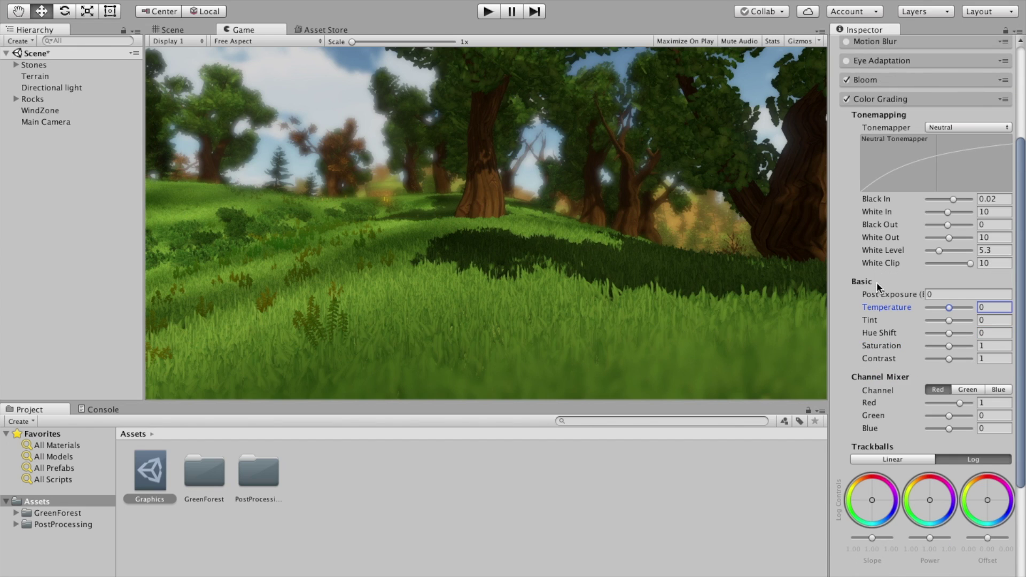
mouse_move(883, 303)
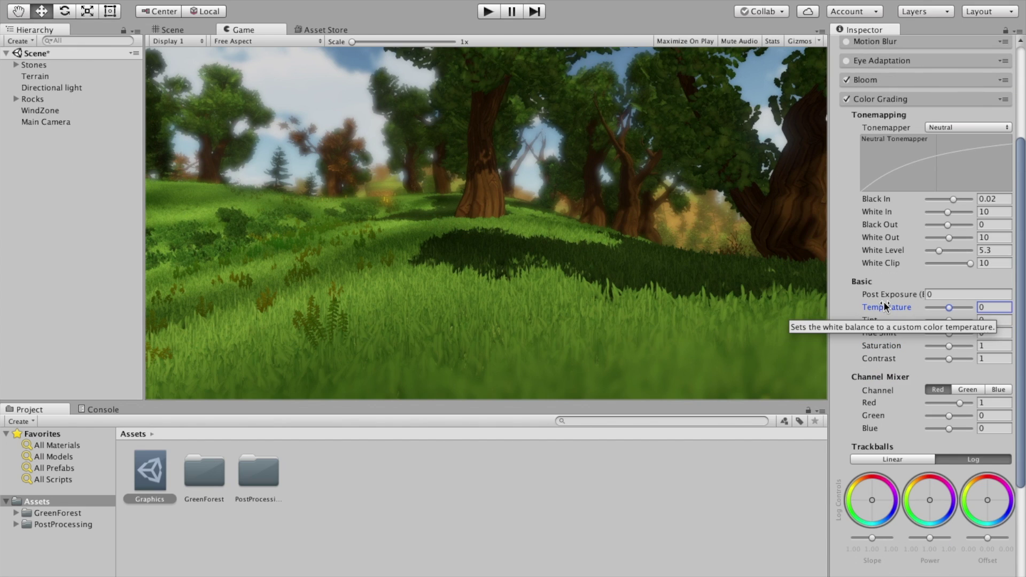
scroll(885, 304, "down", 3)
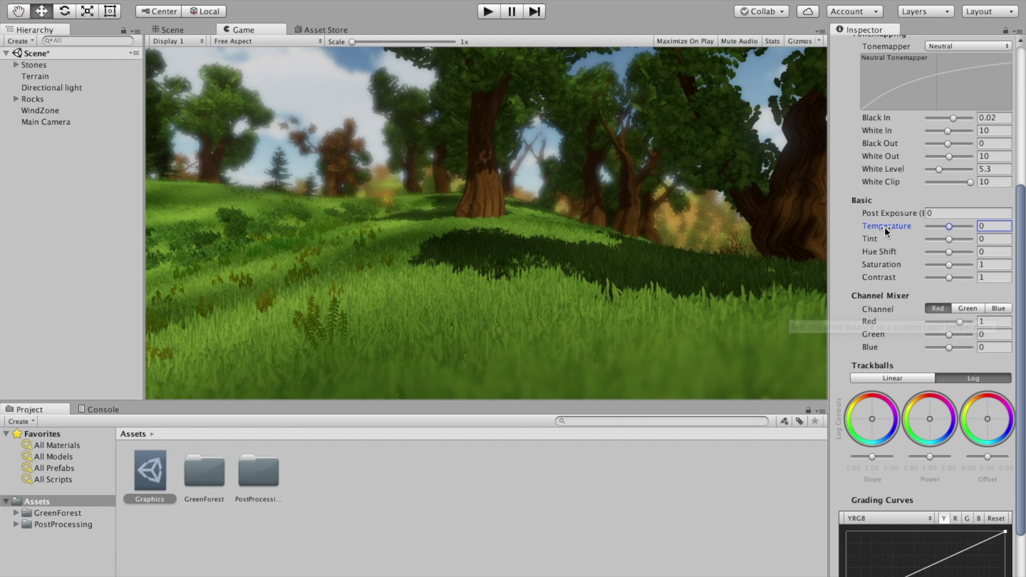
Adjust the Color Grading temperature, ending at a slightly warm 12.
mouse_move(886, 230)
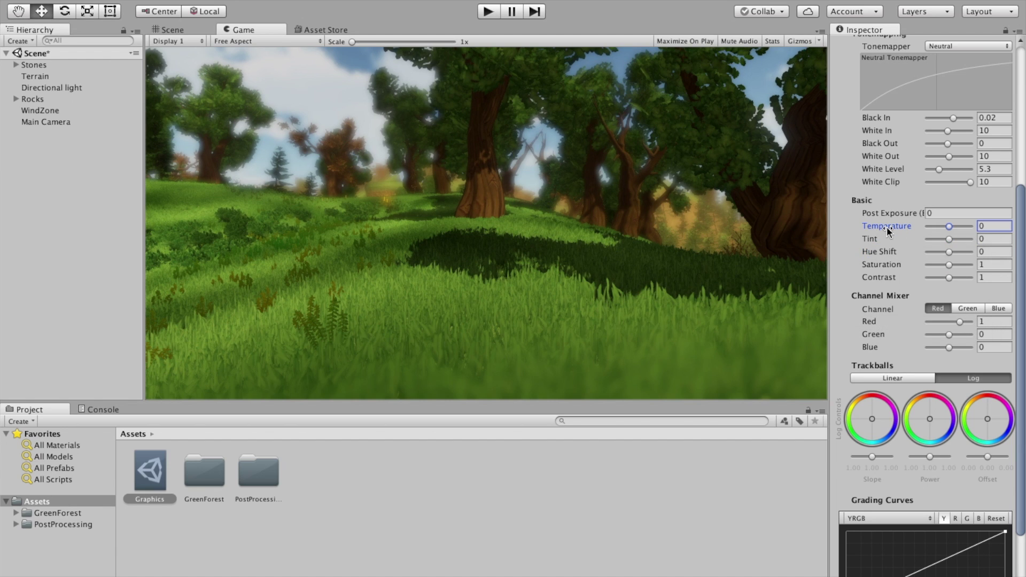
left_click_drag(887, 229, 957, 230)
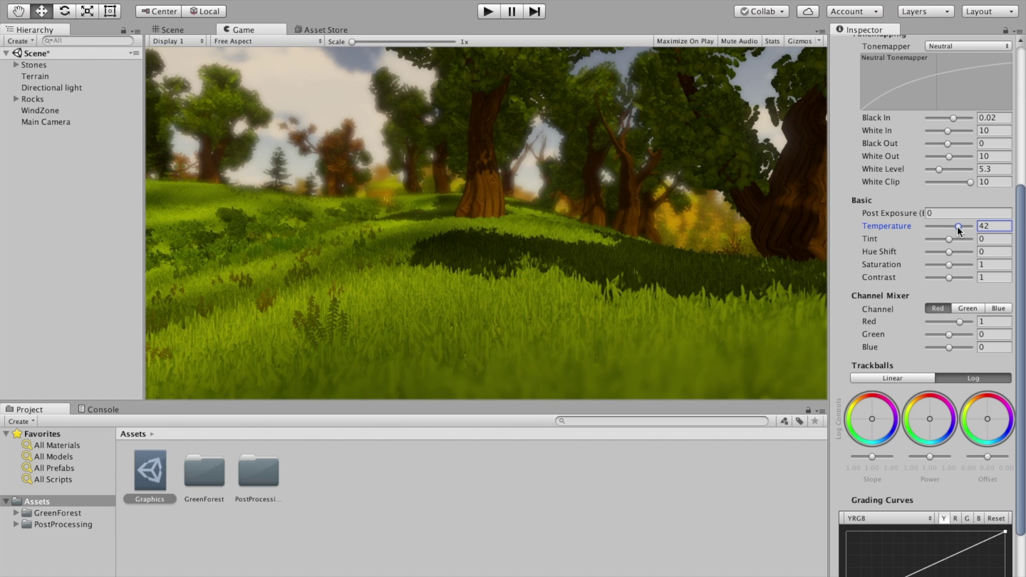
left_click_drag(958, 230, 919, 230)
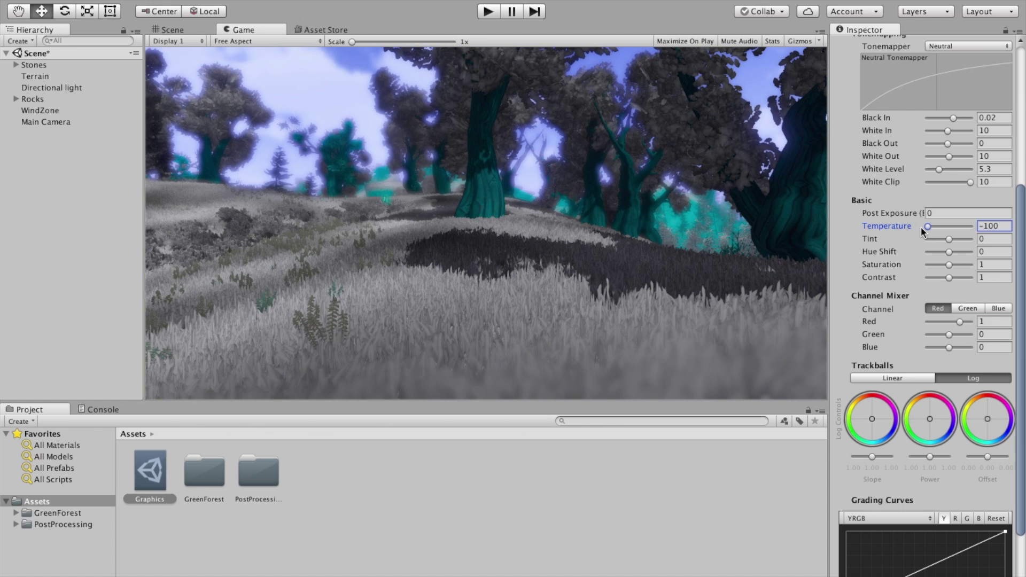
left_click_drag(919, 230, 945, 229)
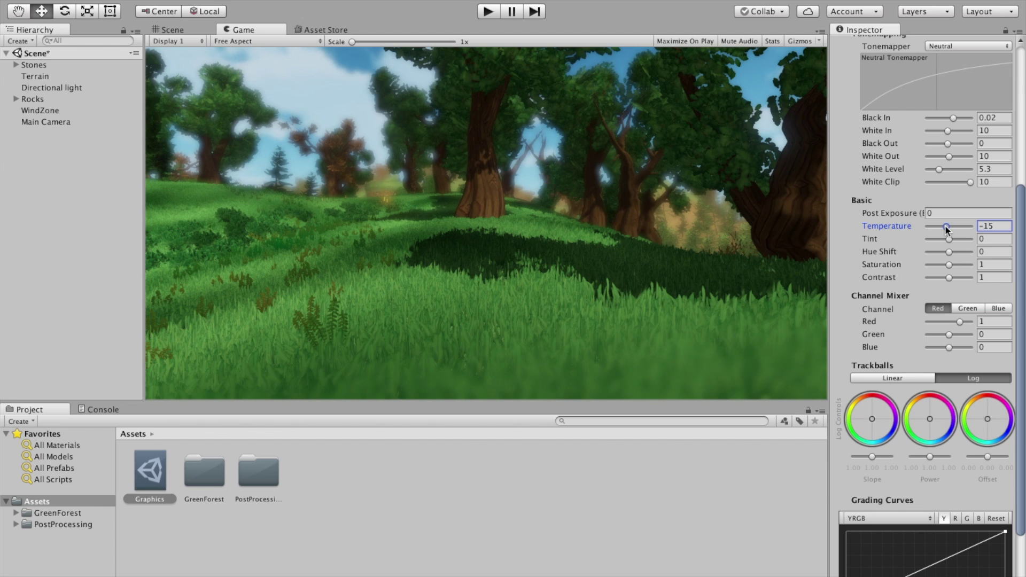
left_click_drag(945, 230, 947, 230)
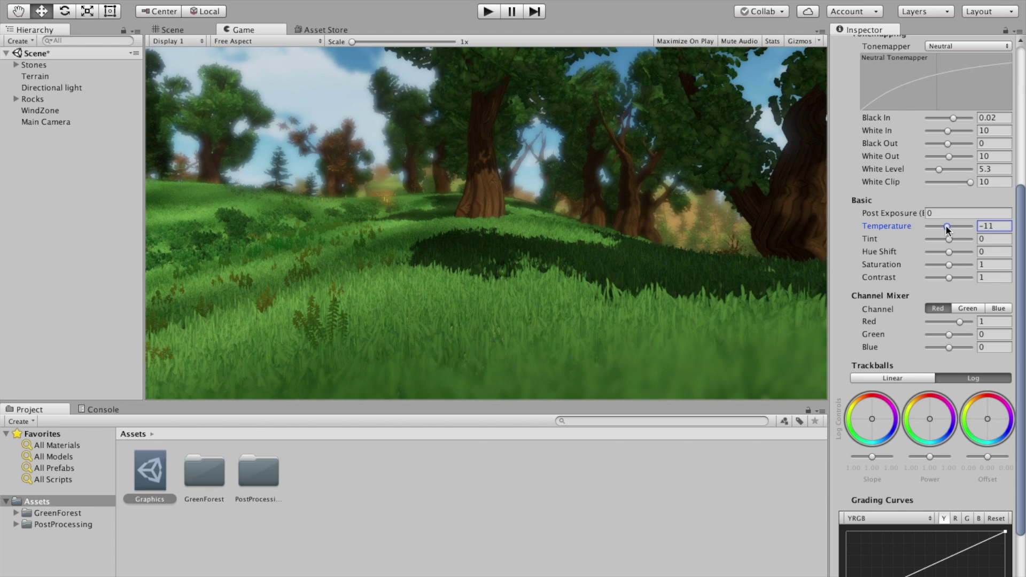
left_click_drag(947, 230, 952, 230)
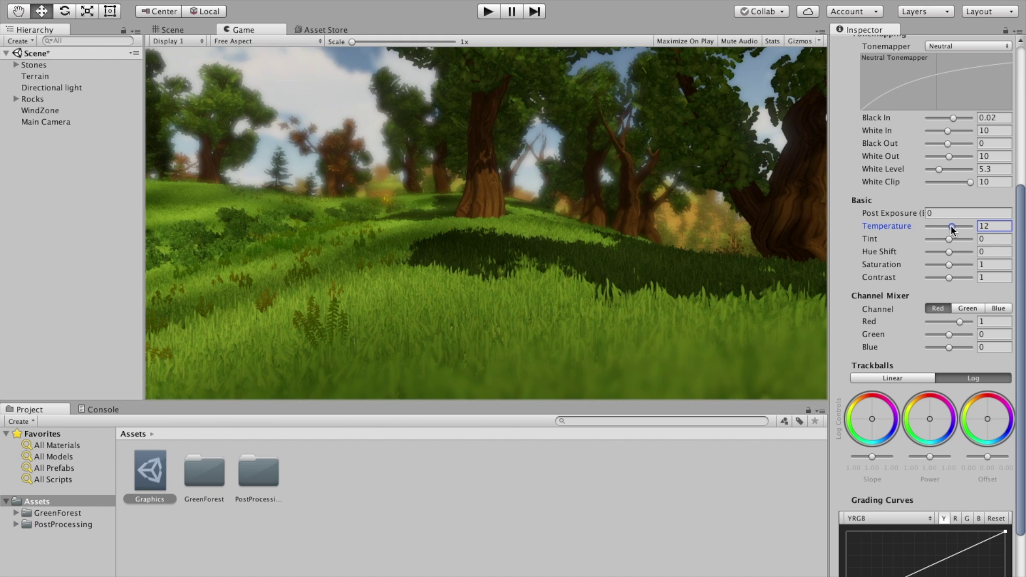
Set Tint to 3, reset Hue Shift to 0 and raise Contrast to 1.13.
left_click_drag(947, 238, 951, 236)
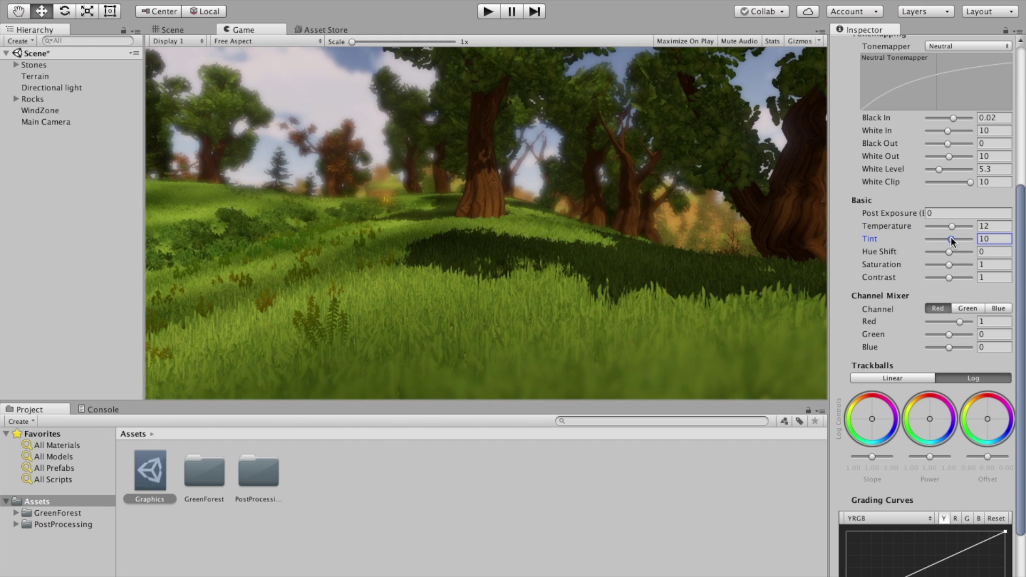
left_click_drag(950, 236, 950, 259)
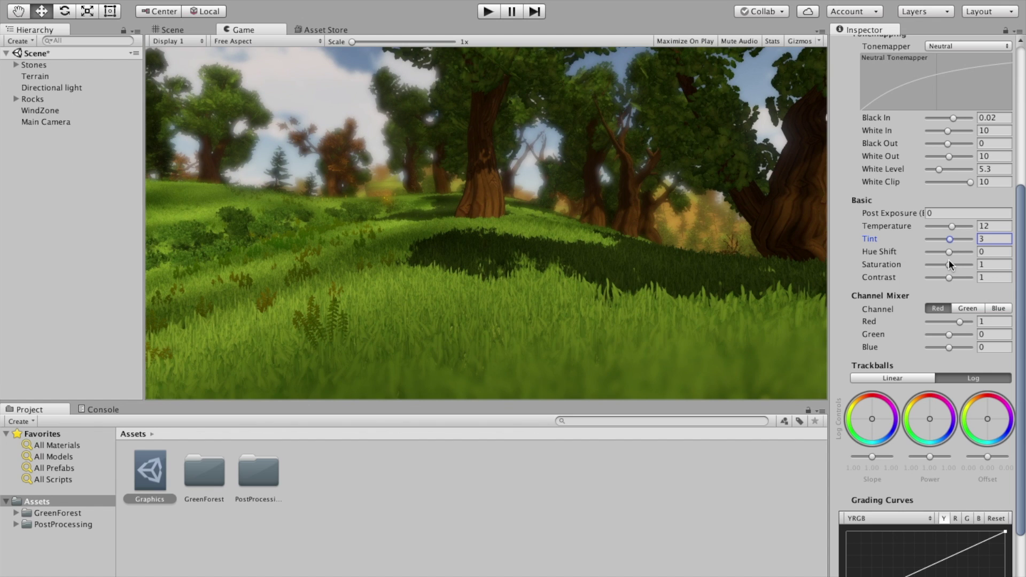
left_click(948, 251)
left_click_drag(948, 253, 939, 255)
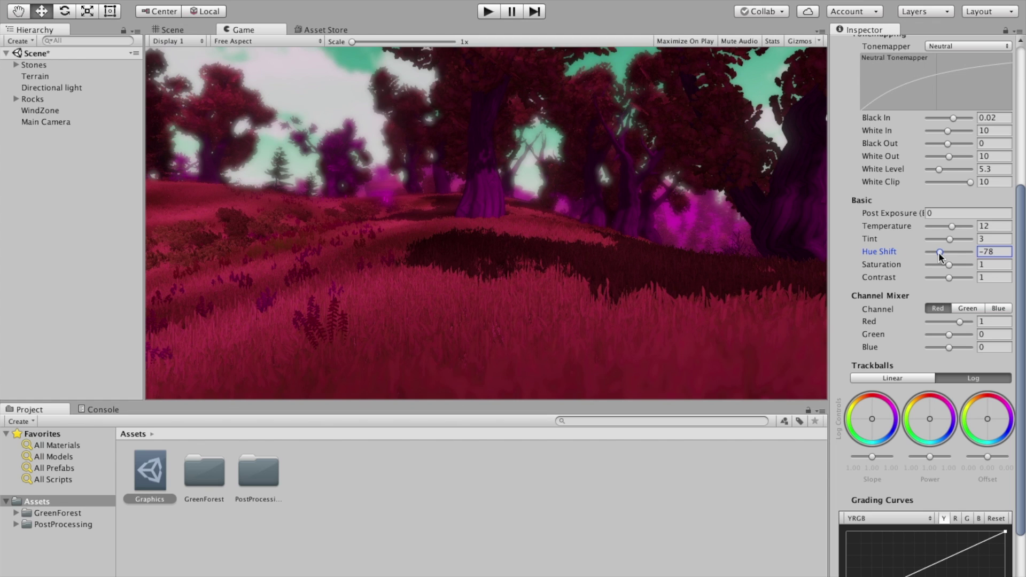
left_click_drag(938, 252, 950, 252)
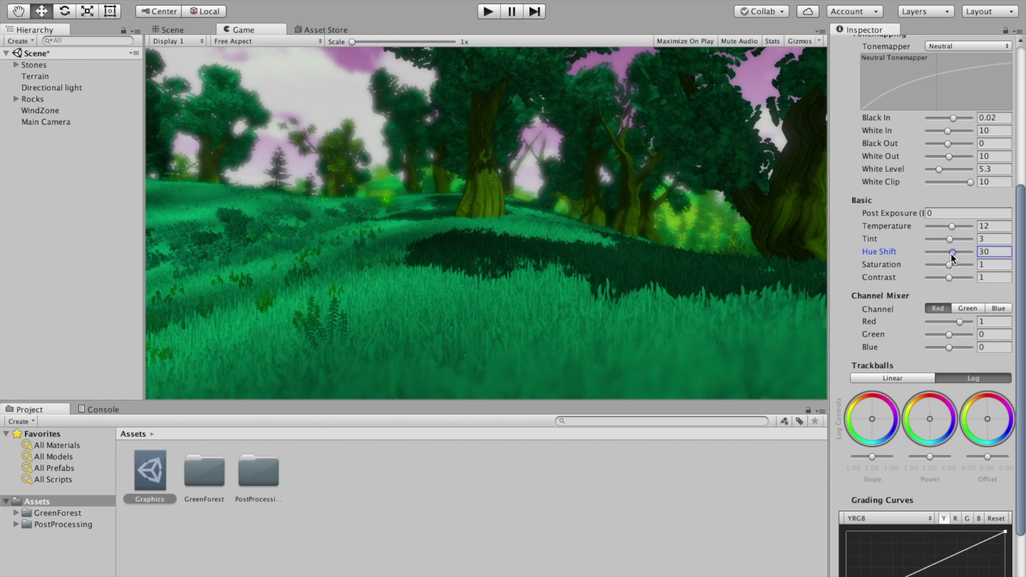
double_click(983, 252)
type("0")
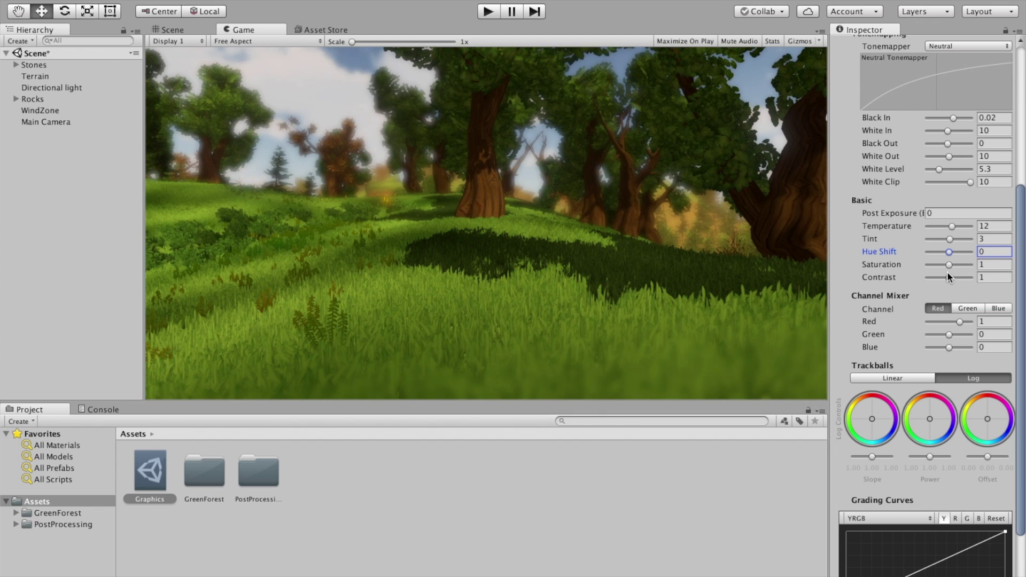
left_click_drag(948, 278, 951, 278)
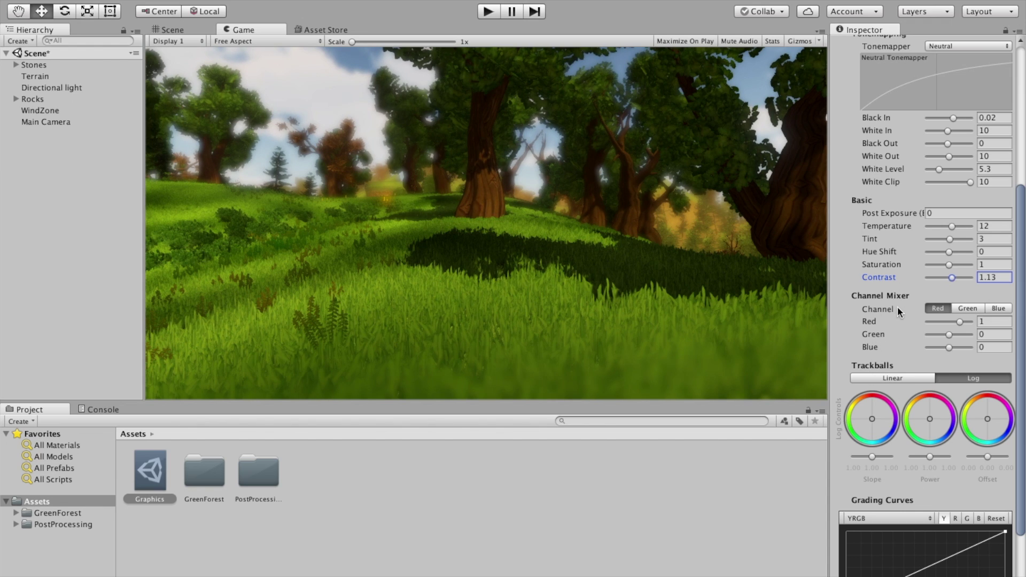
scroll(896, 311, "up", 3)
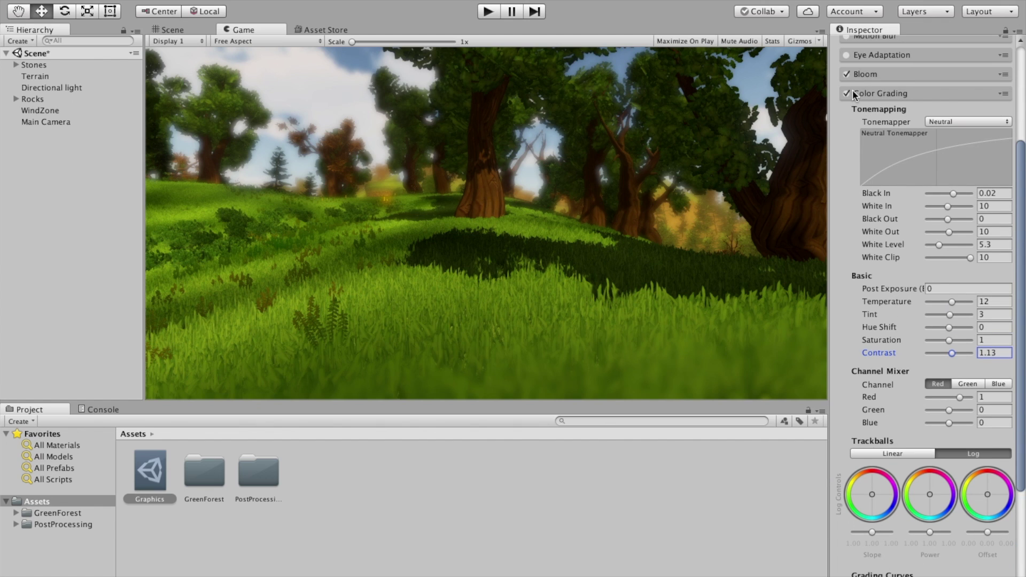
Collapse Color Grading, toggle it off and back on to compare, then expand User Lut.
left_click(855, 93)
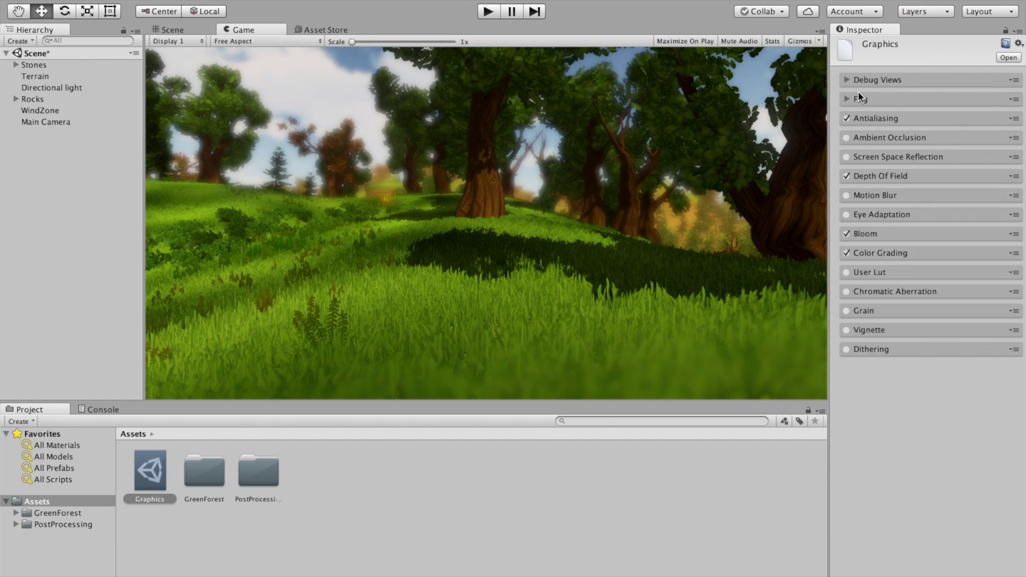
left_click(846, 254)
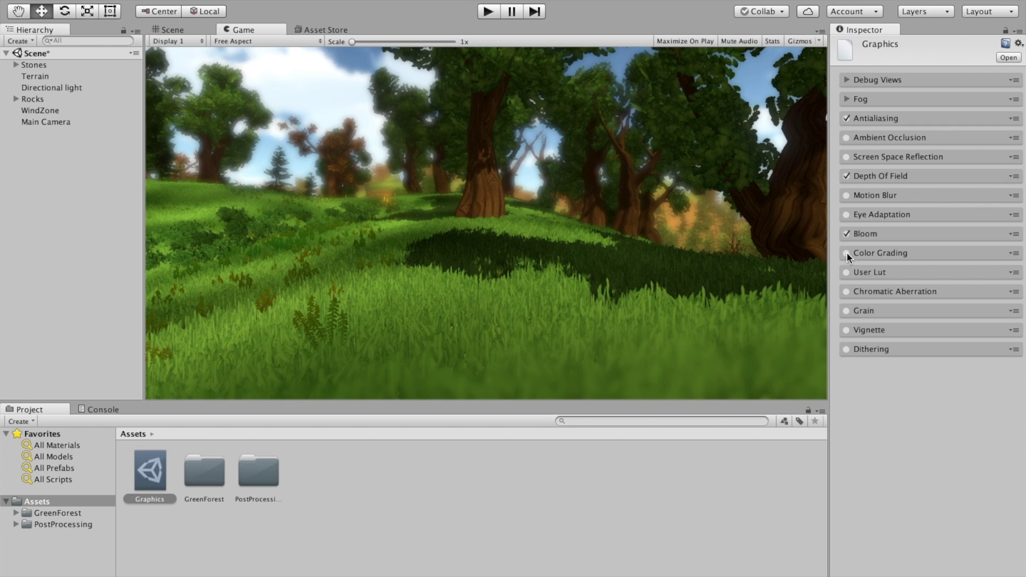
left_click(846, 253)
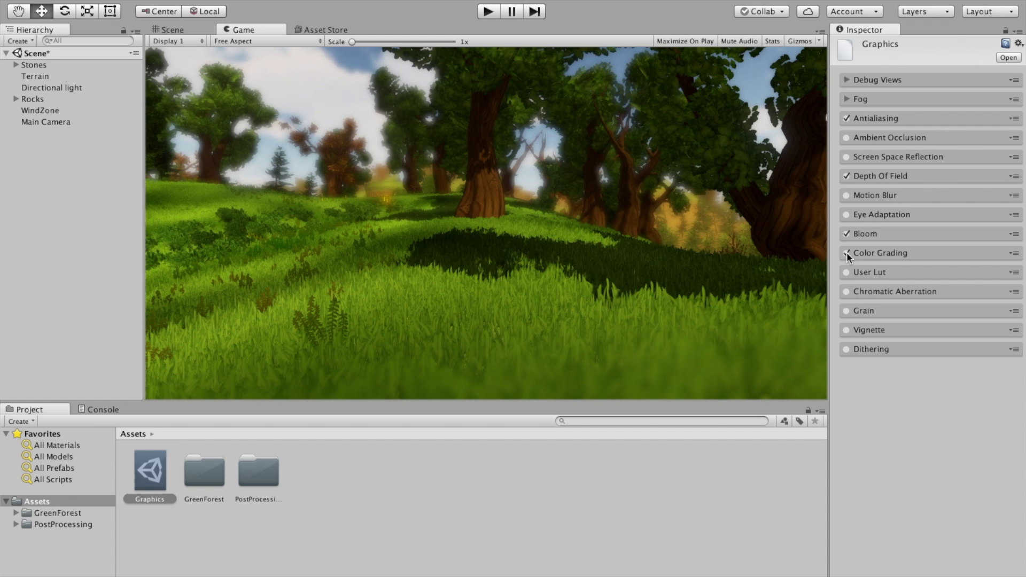
left_click(867, 271)
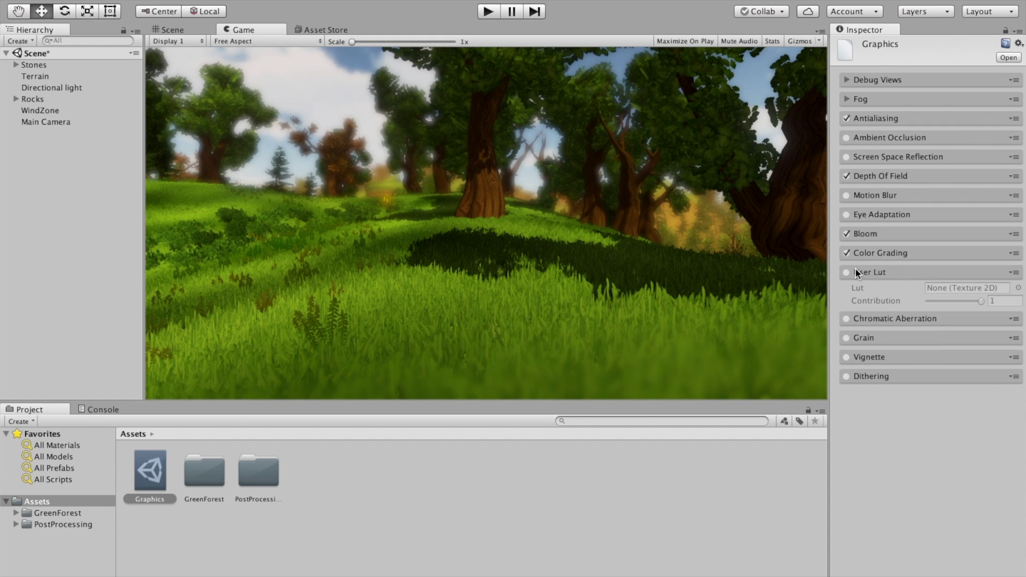
Try enabling User Lut, then switch it back off and collapse its settings.
left_click(845, 272)
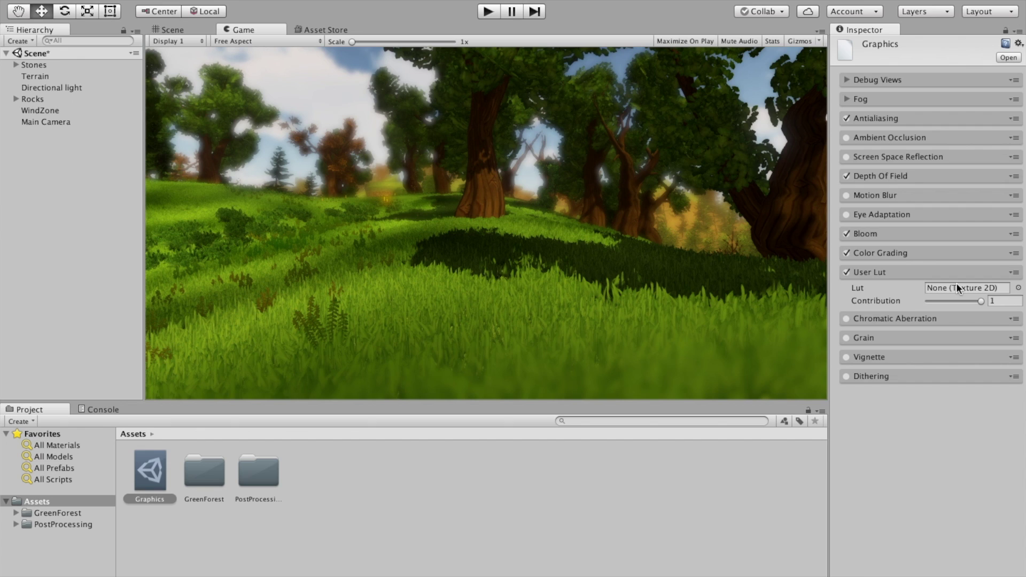
left_click(847, 271)
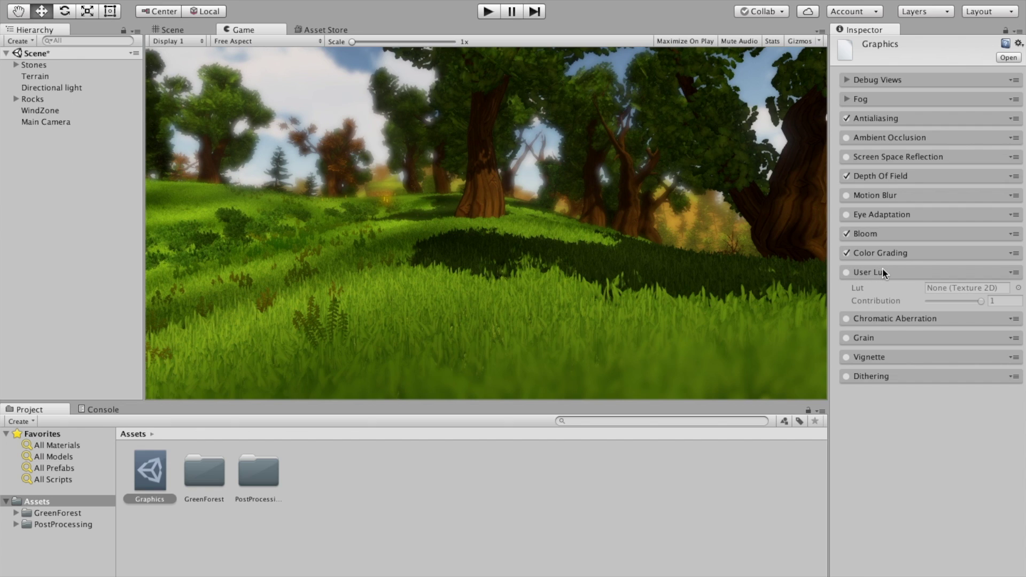
left_click(882, 269)
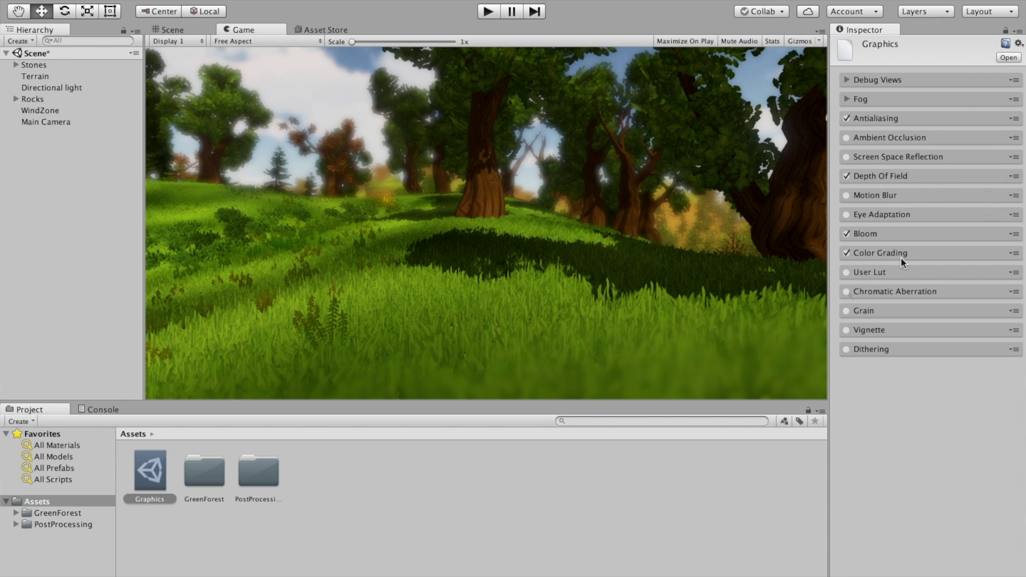
Preview Chromatic Aberration at high intensity and at 0.2, then disable it.
left_click(883, 289)
left_click(844, 291)
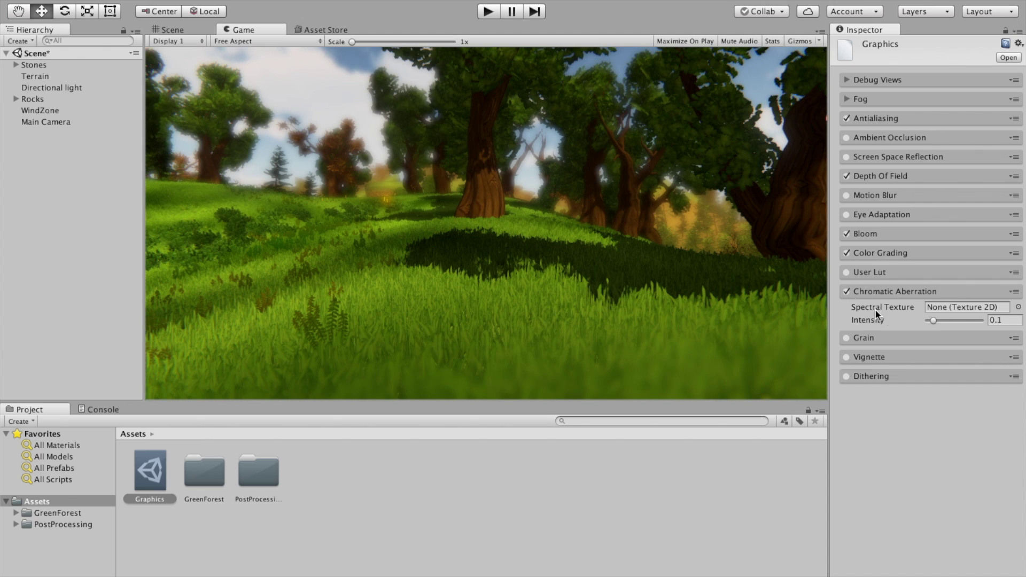
left_click_drag(930, 320, 981, 319)
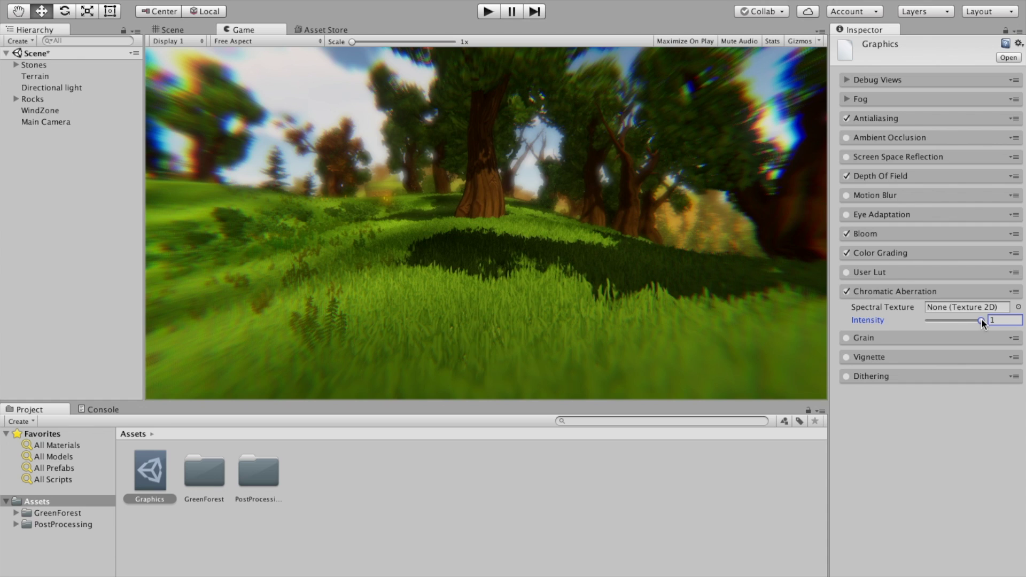
left_click_drag(981, 321, 939, 321)
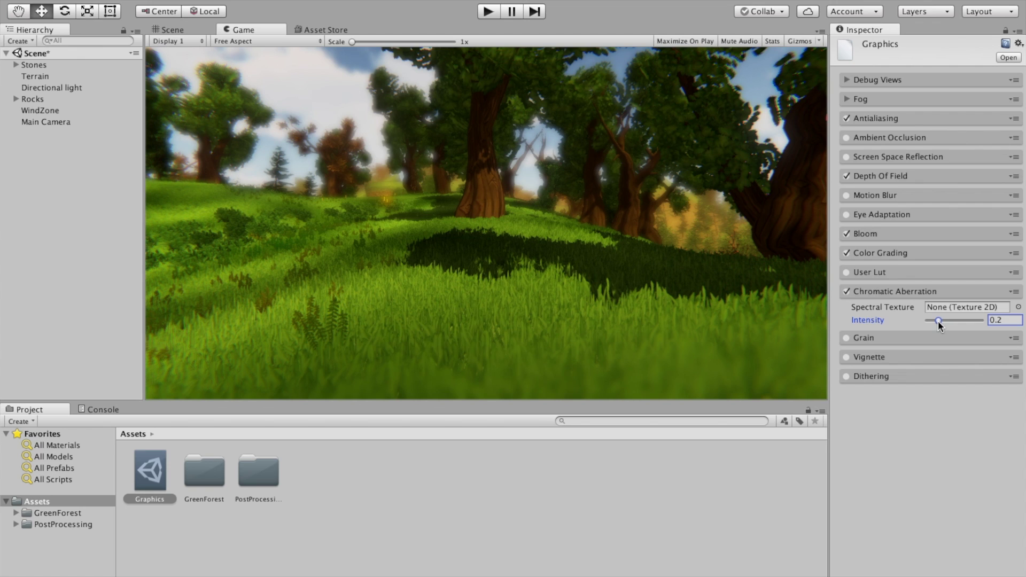
left_click(898, 292)
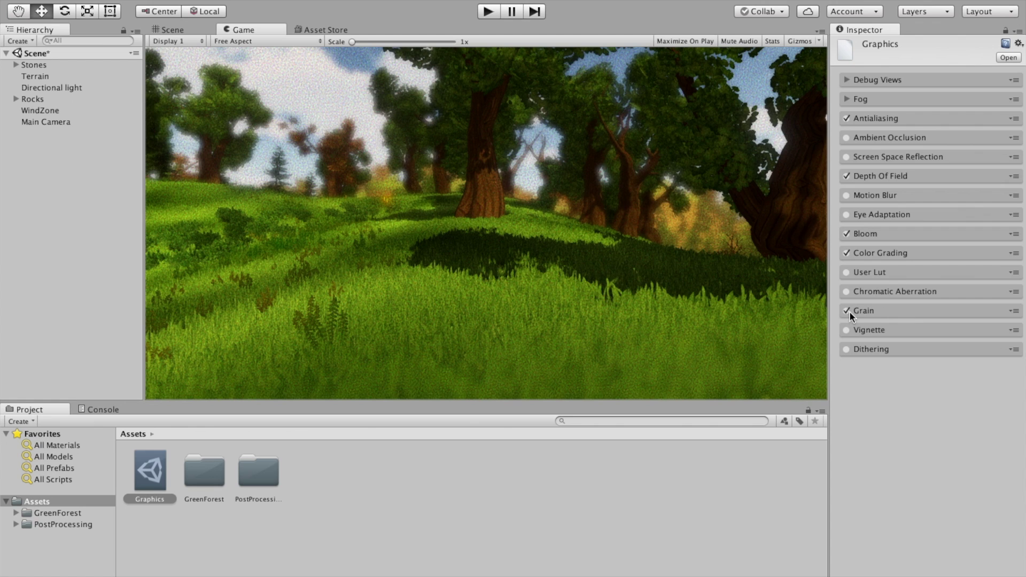
Enable Grain, test Intensity values up to 0.88, then enter 0.11.
left_click(864, 313)
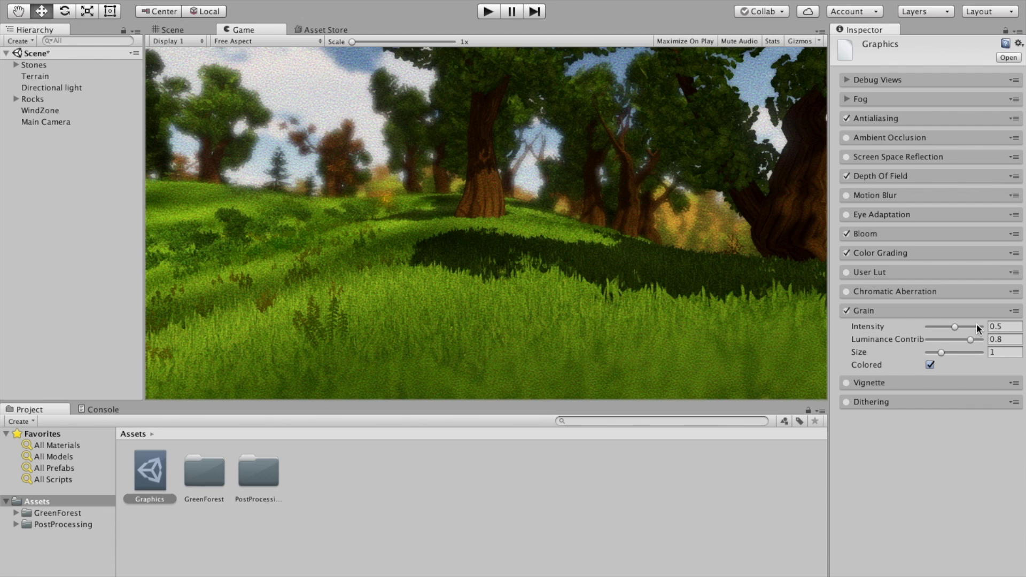
left_click_drag(955, 327, 933, 328)
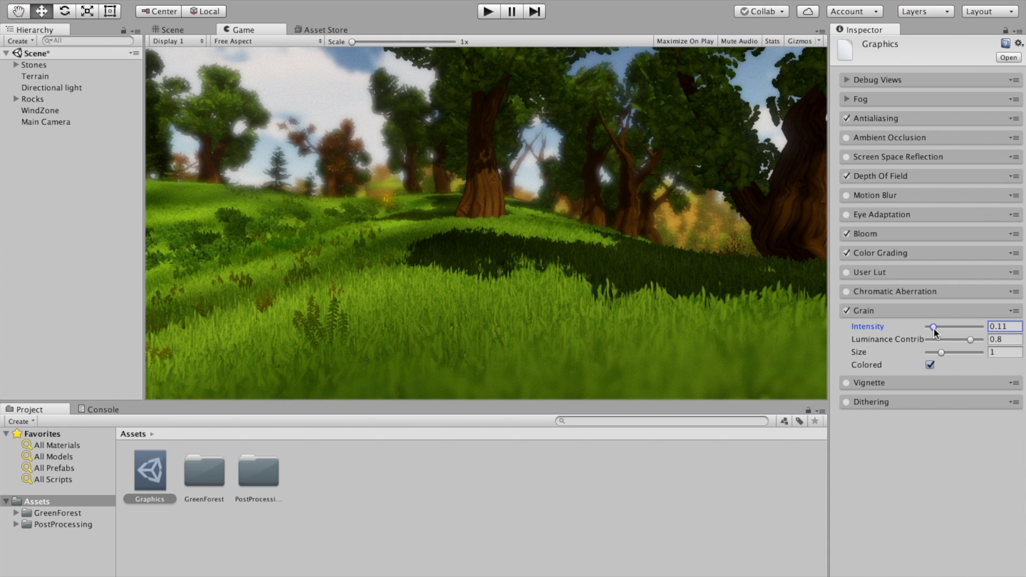
left_click(967, 327)
left_click_drag(968, 328, 975, 328)
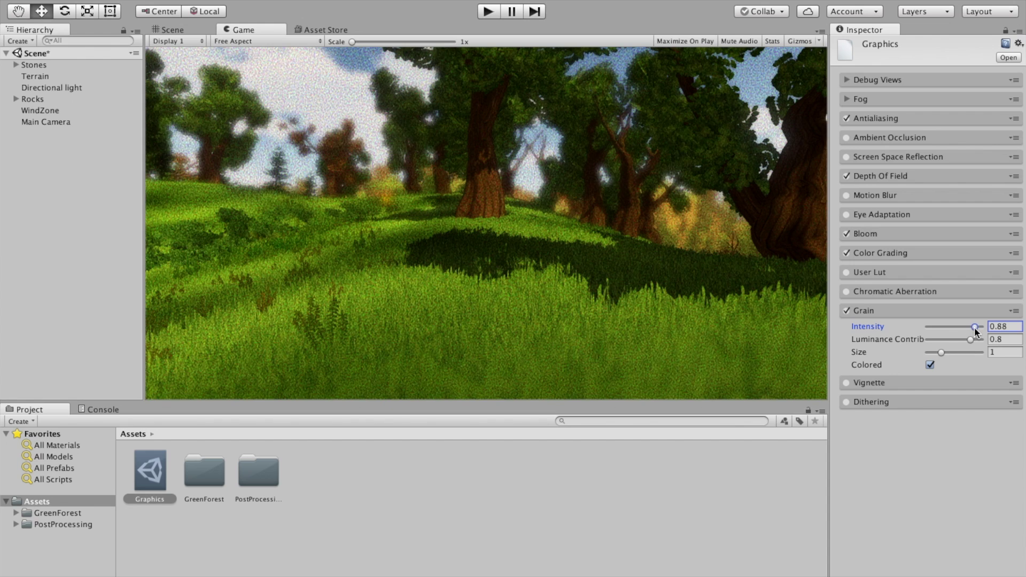
left_click(1004, 326)
type("0.1")
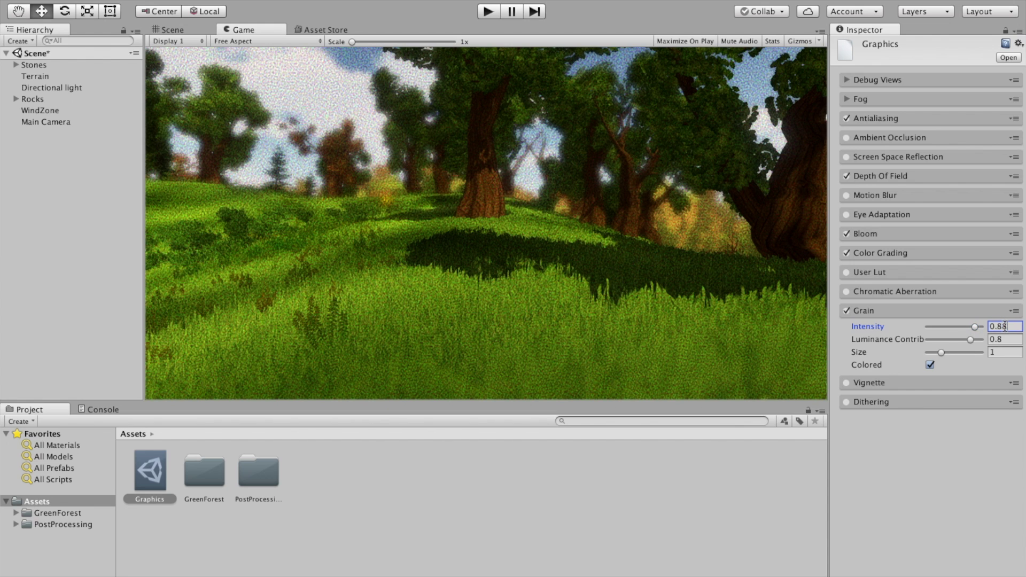
type("1")
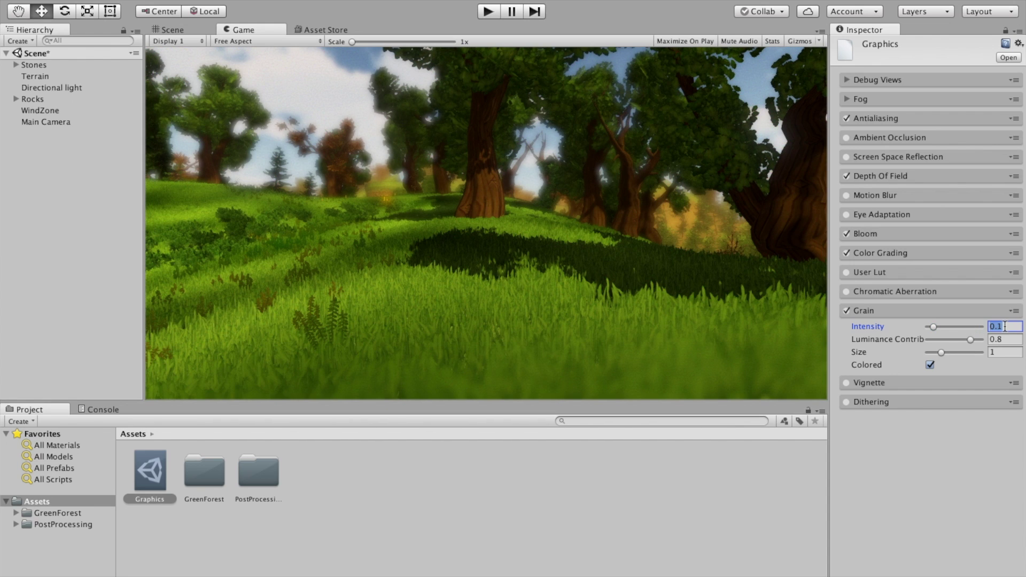
Enable Vignette and, after trying green and blue-grey, keep its colour black.
left_click(883, 310)
left_click(881, 331)
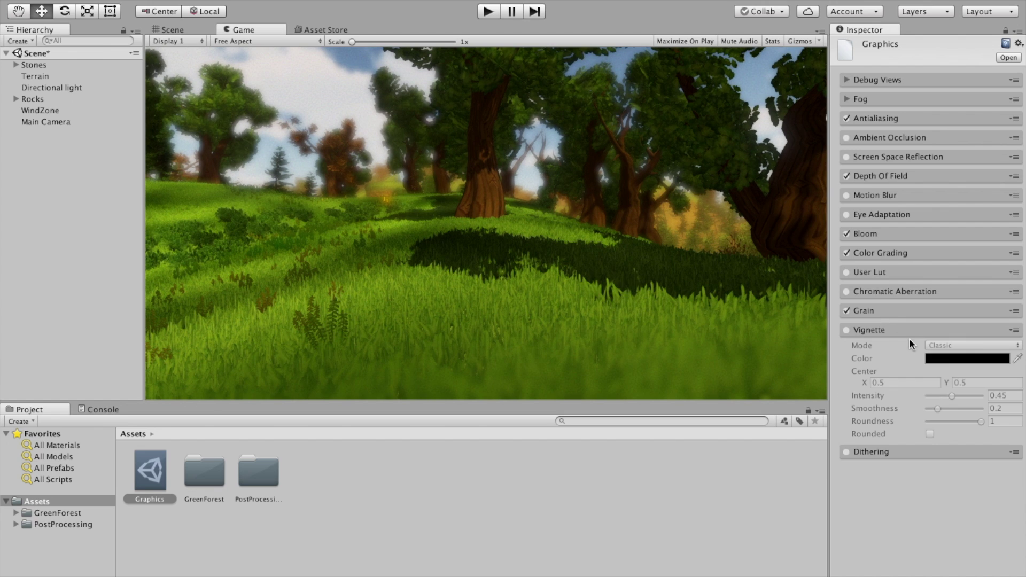
left_click(847, 330)
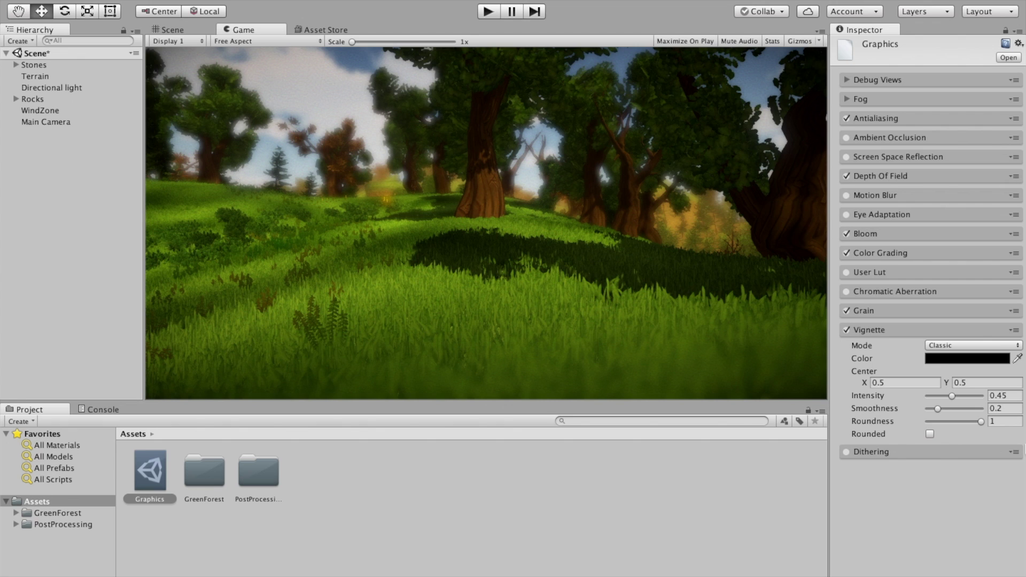
left_click(942, 365)
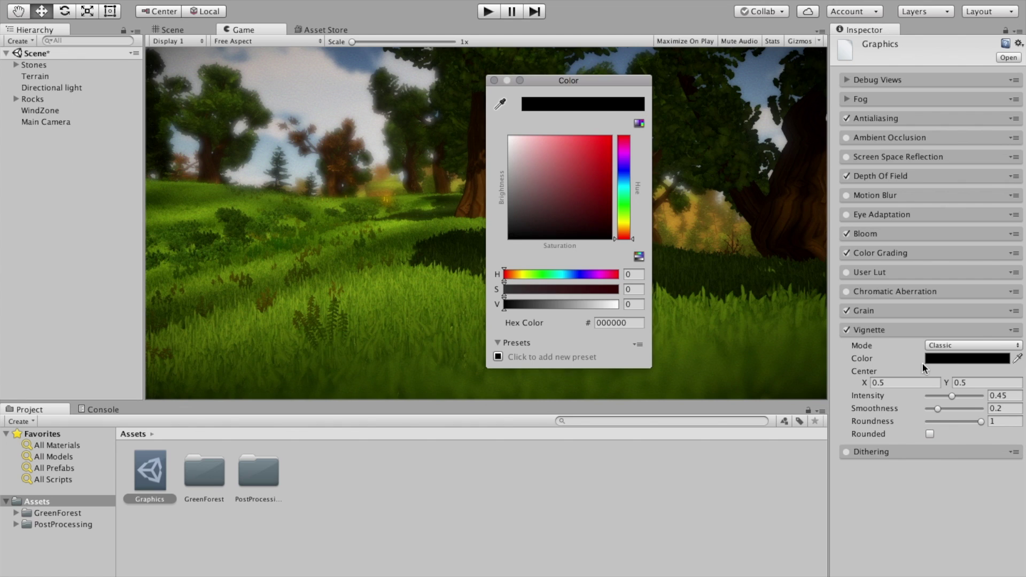
left_click(620, 203)
left_click_drag(585, 83, 906, 69)
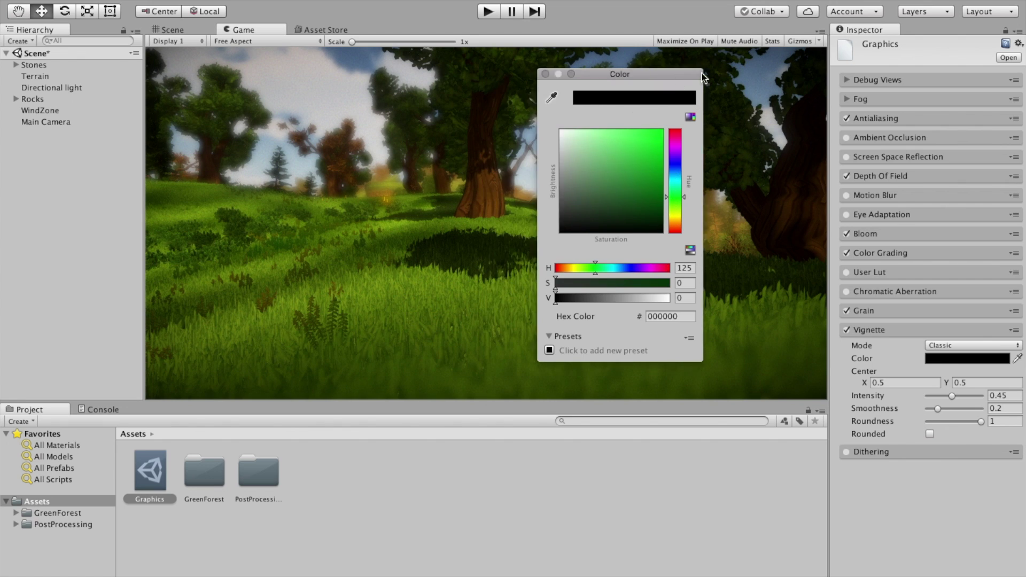
left_click(944, 158)
left_click_drag(877, 160, 871, 174)
left_click(828, 225)
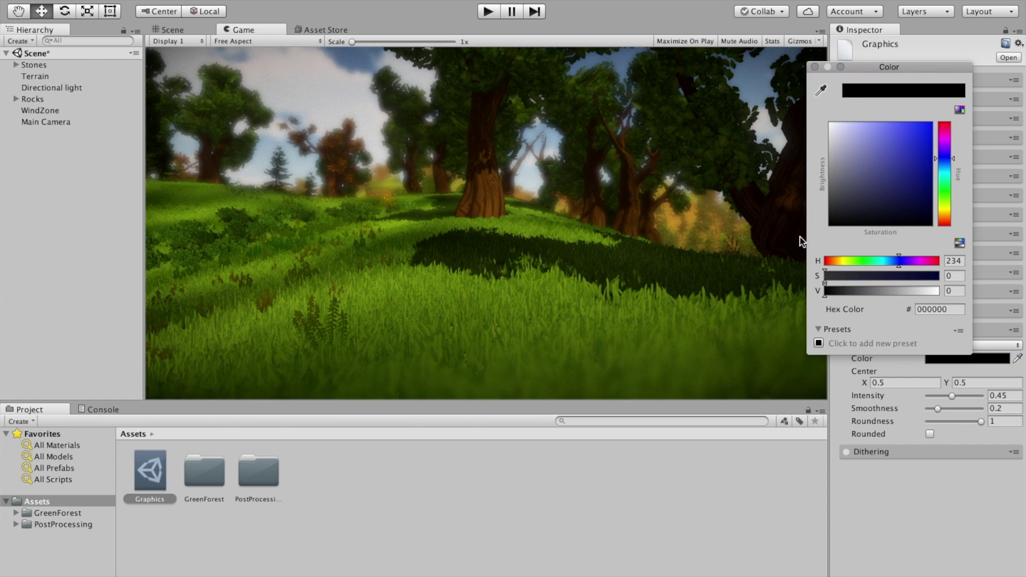
left_click(814, 67)
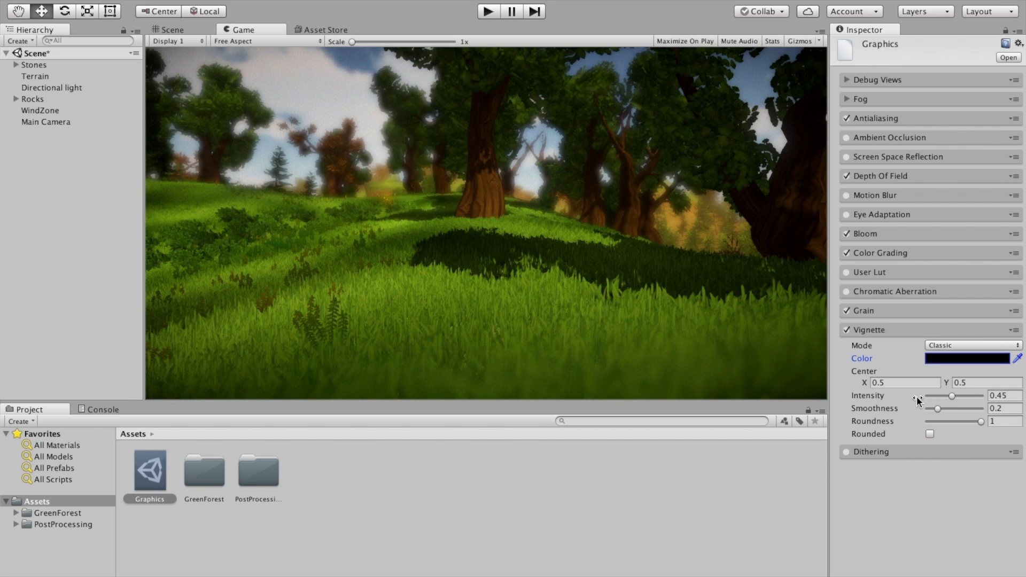
Set Vignette intensity to about 0.24, toggling the effect to compare.
left_click_drag(953, 396, 1007, 398)
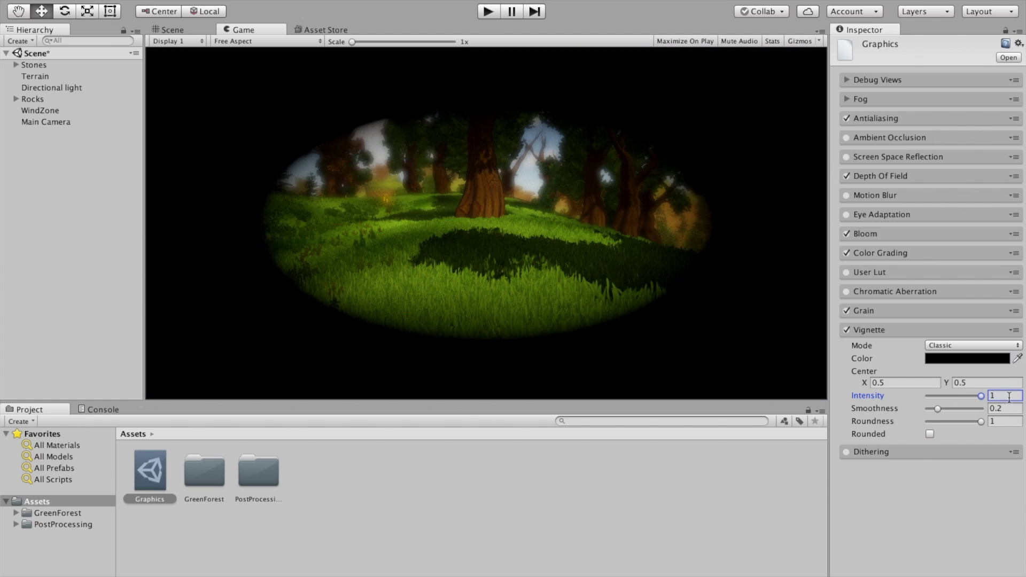
left_click_drag(980, 396, 940, 401)
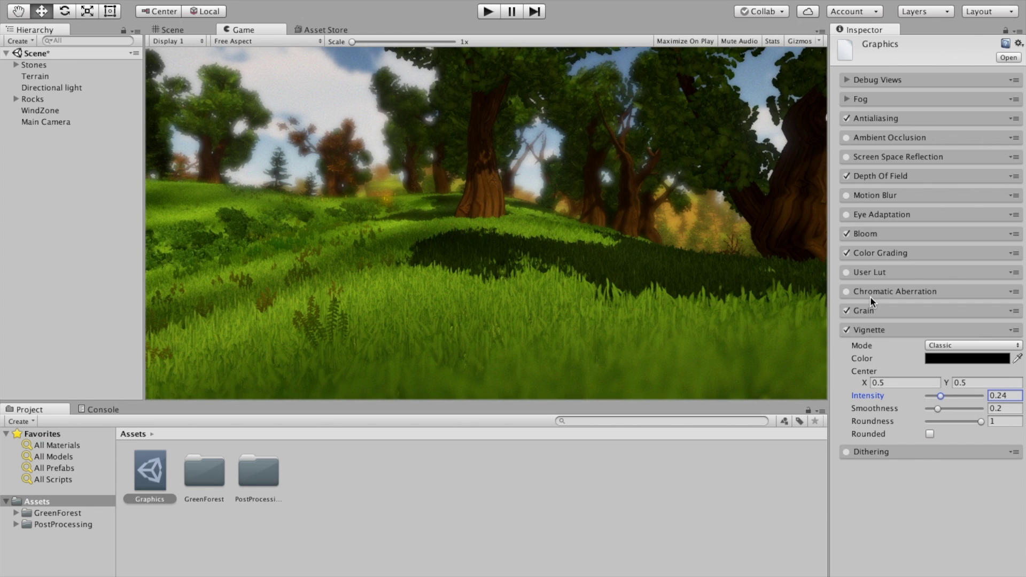
left_click(845, 329)
left_click(845, 329)
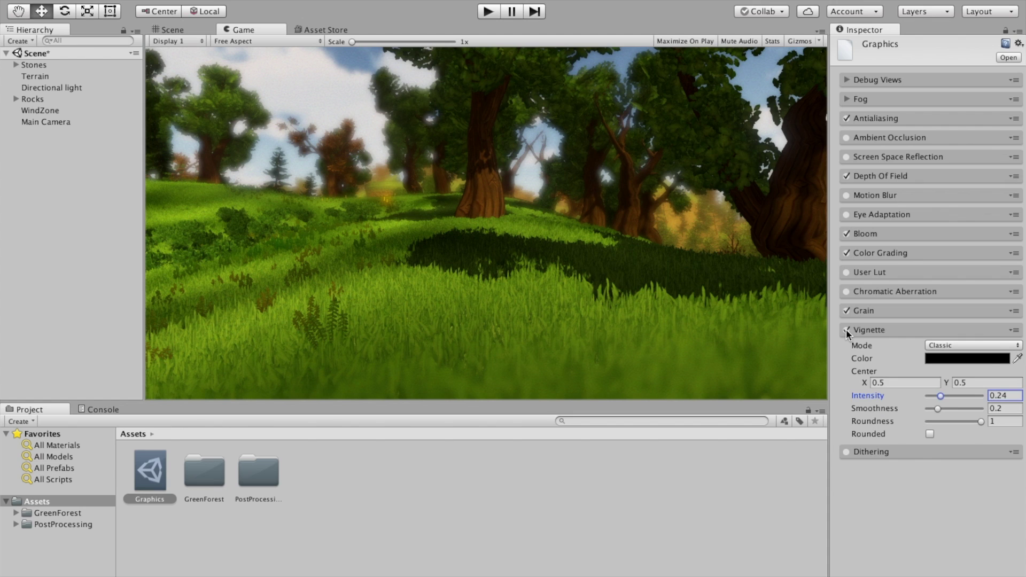
left_click(845, 329)
left_click(845, 330)
left_click(846, 329)
left_click(845, 330)
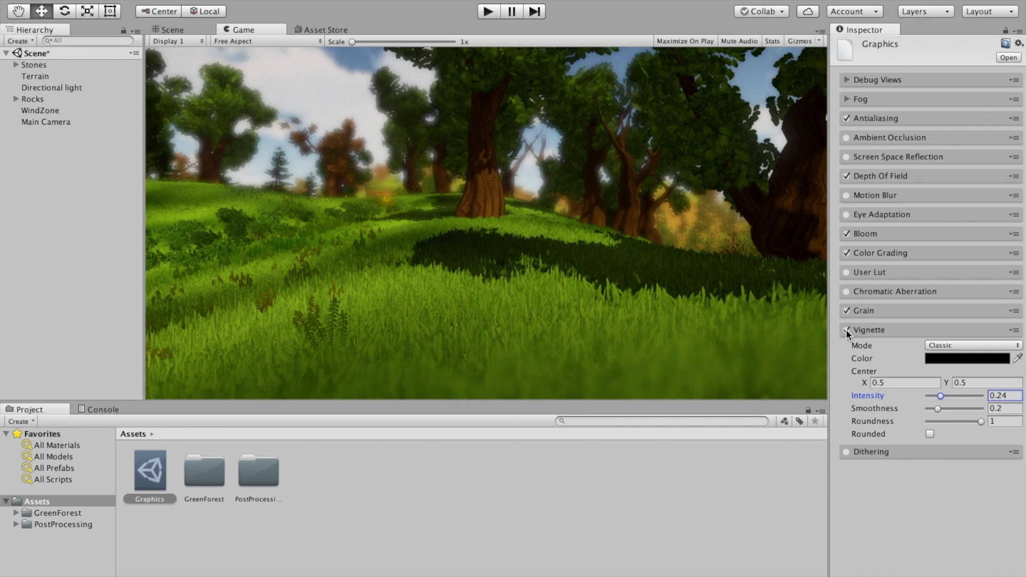
Set Vignette smoothness to about 0.26 and collapse the Vignette settings.
left_click(907, 412)
left_click_drag(906, 409, 927, 413)
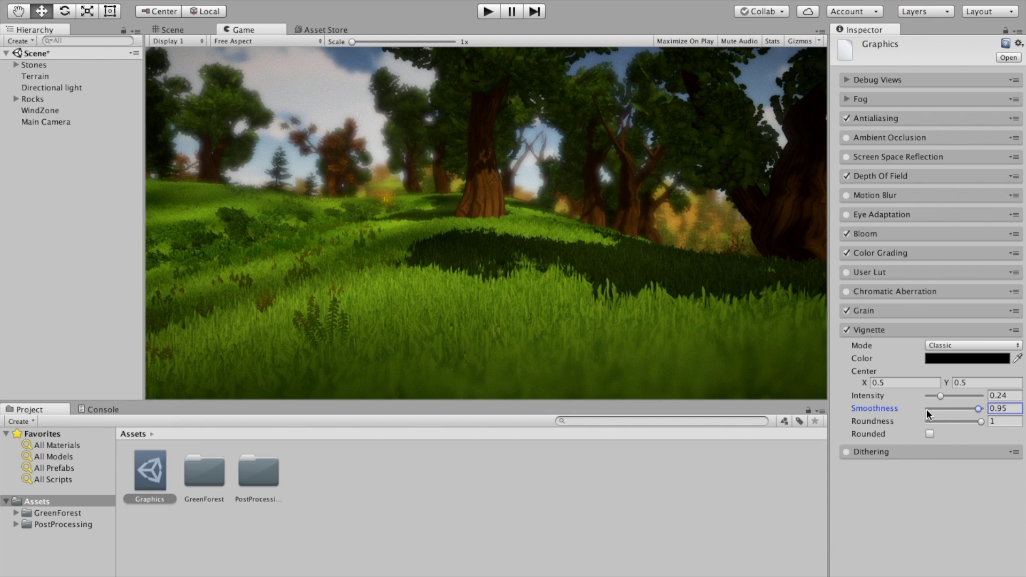
left_click_drag(925, 408, 891, 412)
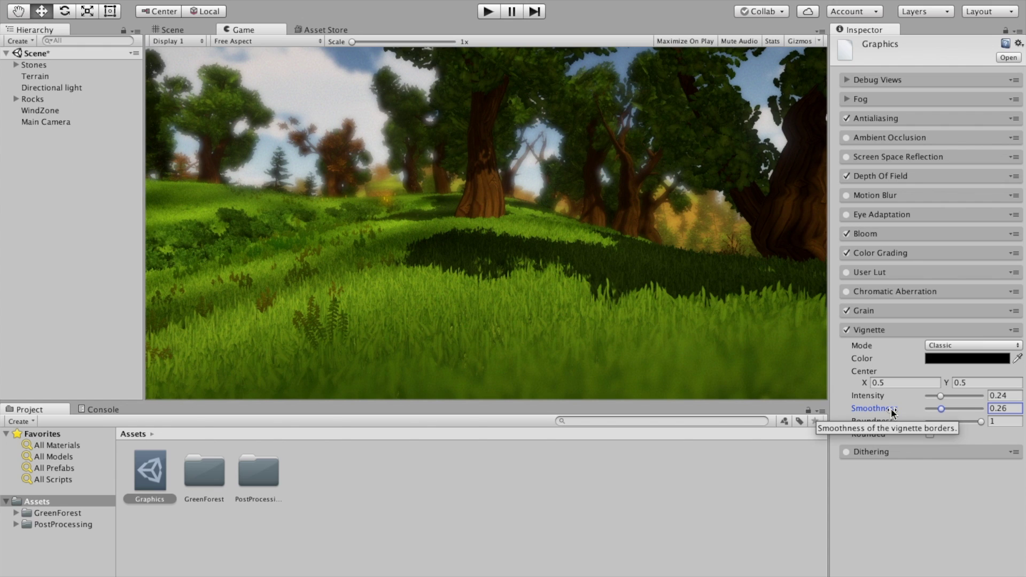
left_click(879, 335)
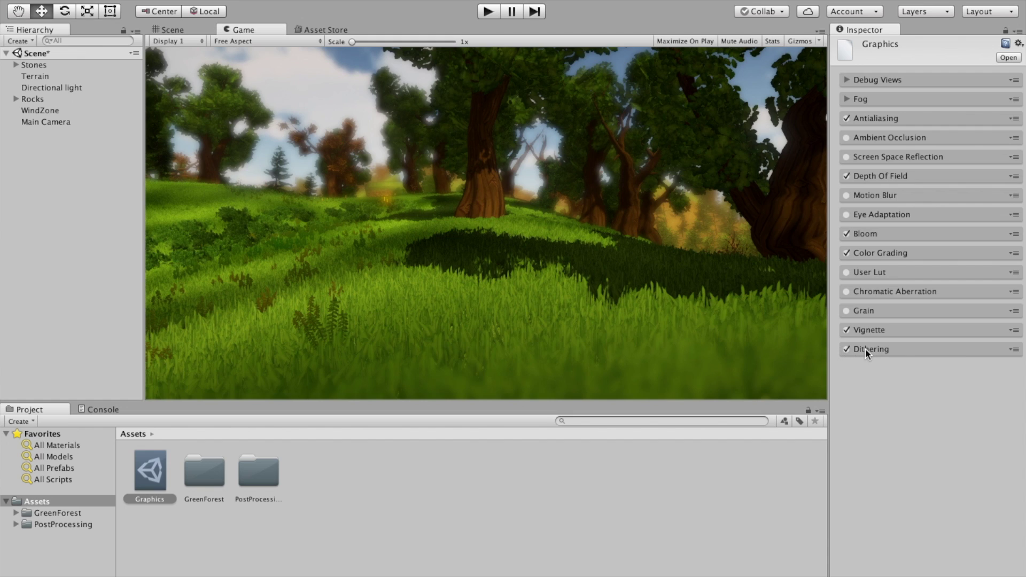
Toggle Dithering in the Graphics profile, then switch Main Camera's Post Processing Behaviour off and on to compare.
left_click(872, 350)
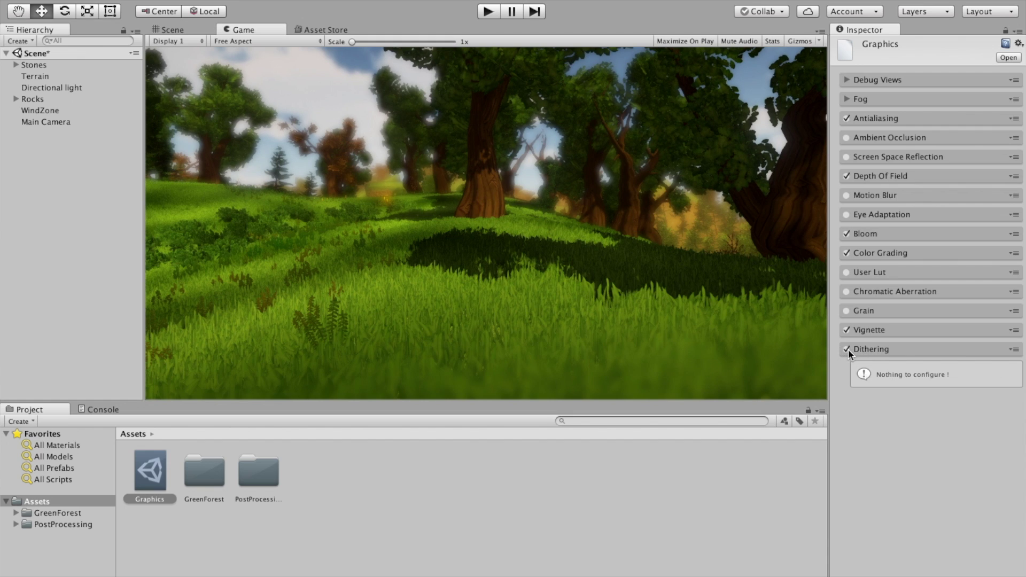
left_click(847, 349)
left_click(861, 350)
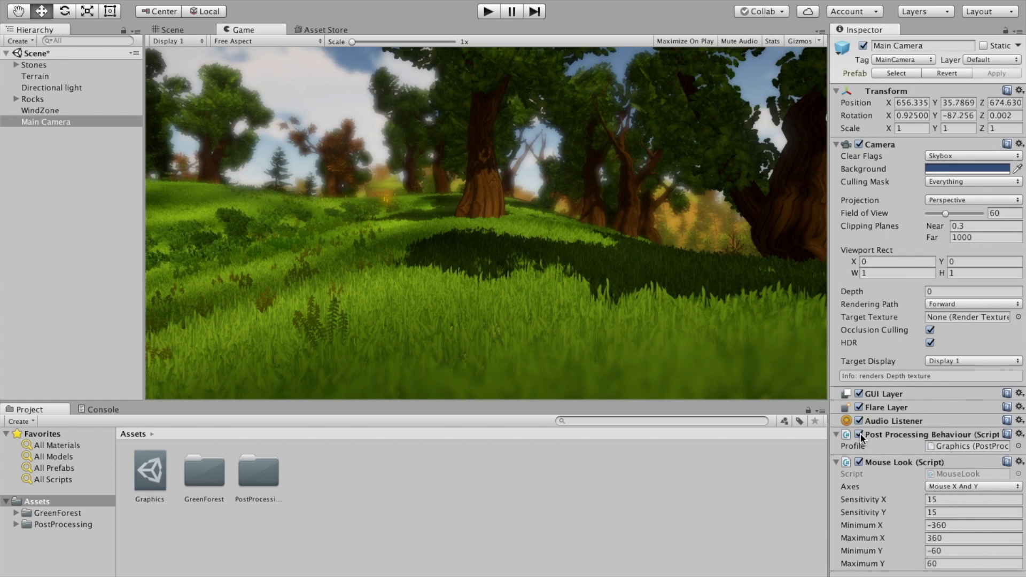
left_click(859, 434)
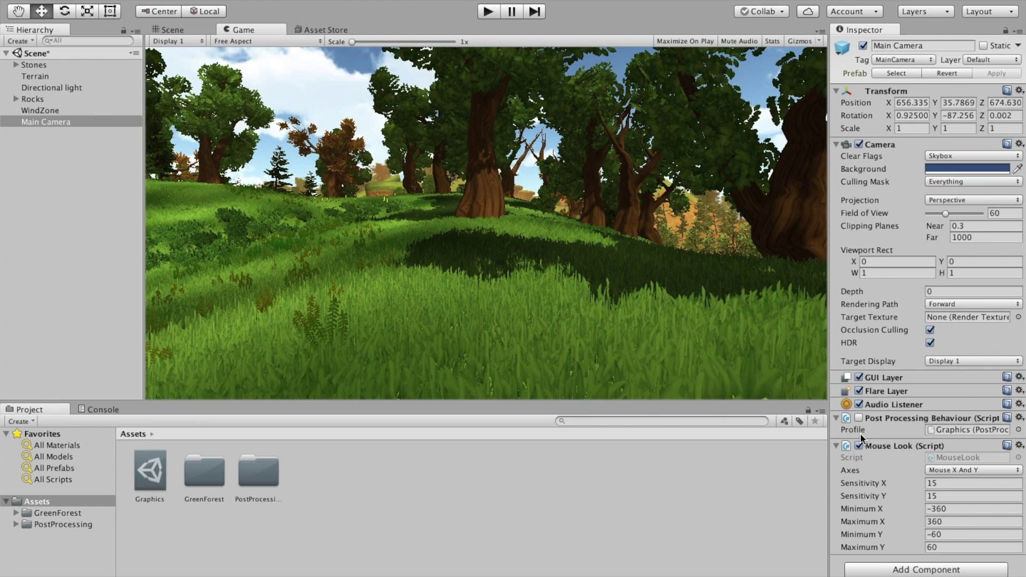
left_click(858, 416)
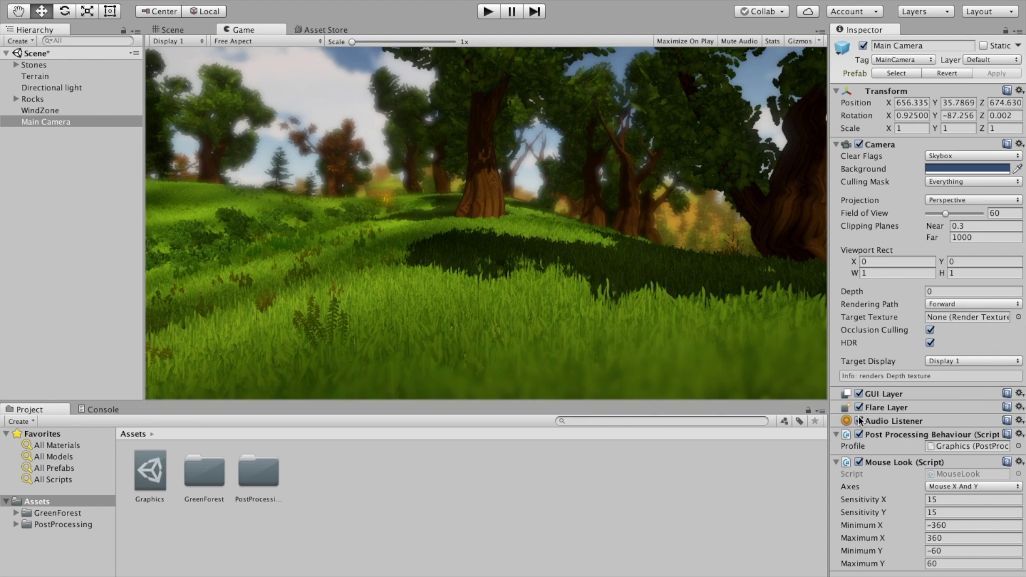